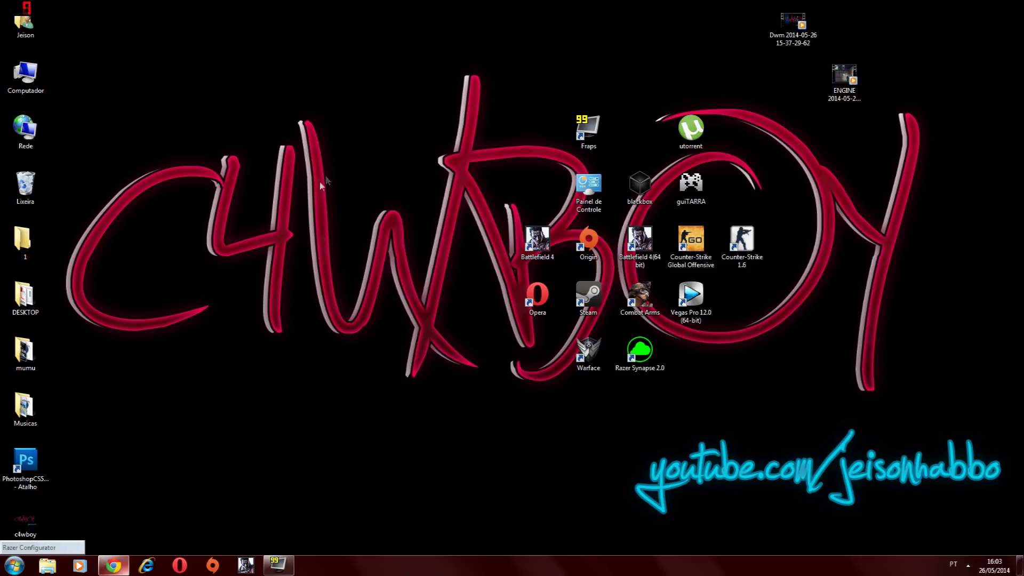
{"action": "left_click_drag", "start_coordinate": [222, 101], "coordinate": [269, 181]}
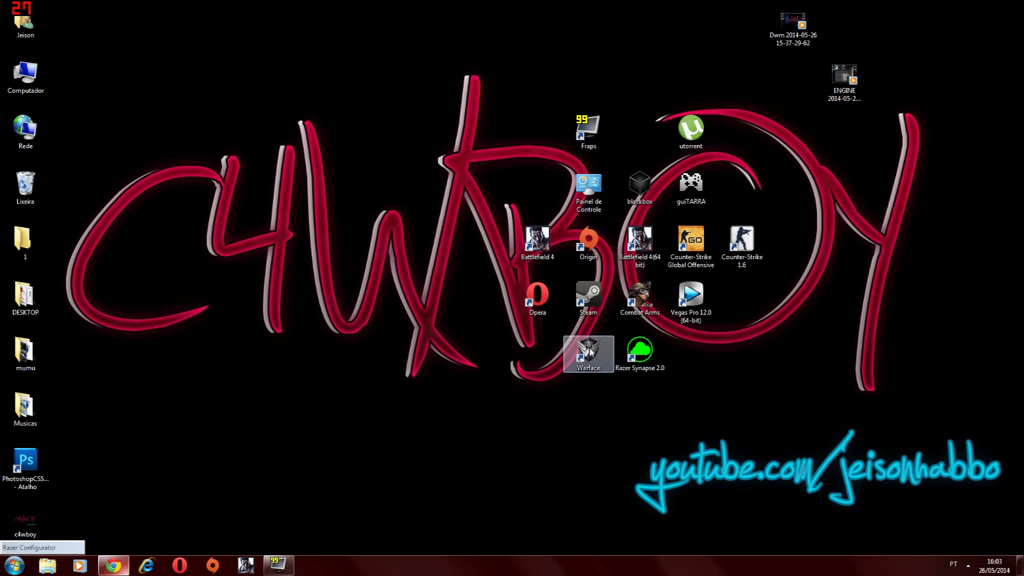
{"action": "left_click", "coordinate": [640, 351]}
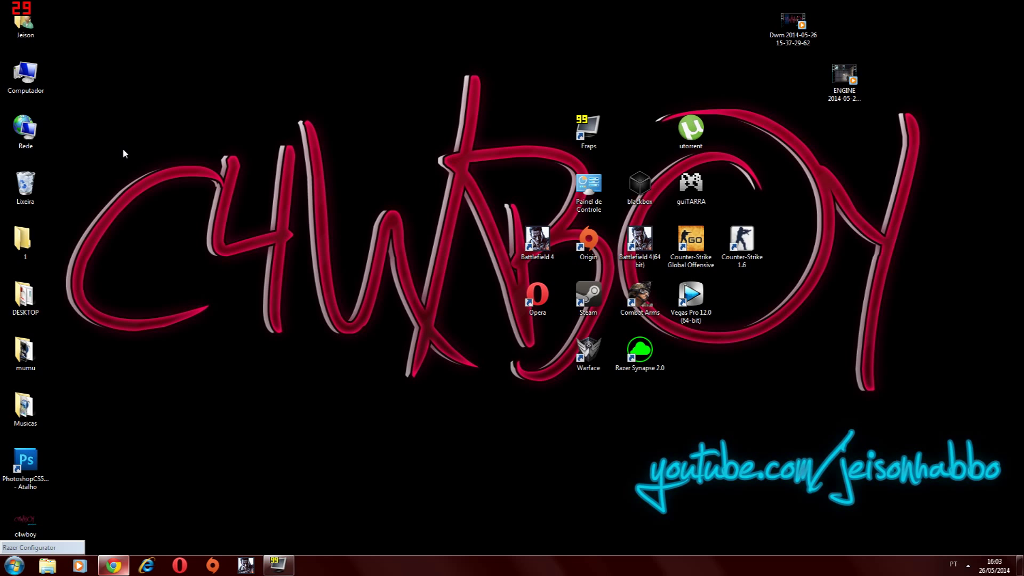
{"action": "left_click_drag", "start_coordinate": [78, 44], "coordinate": [272, 327]}
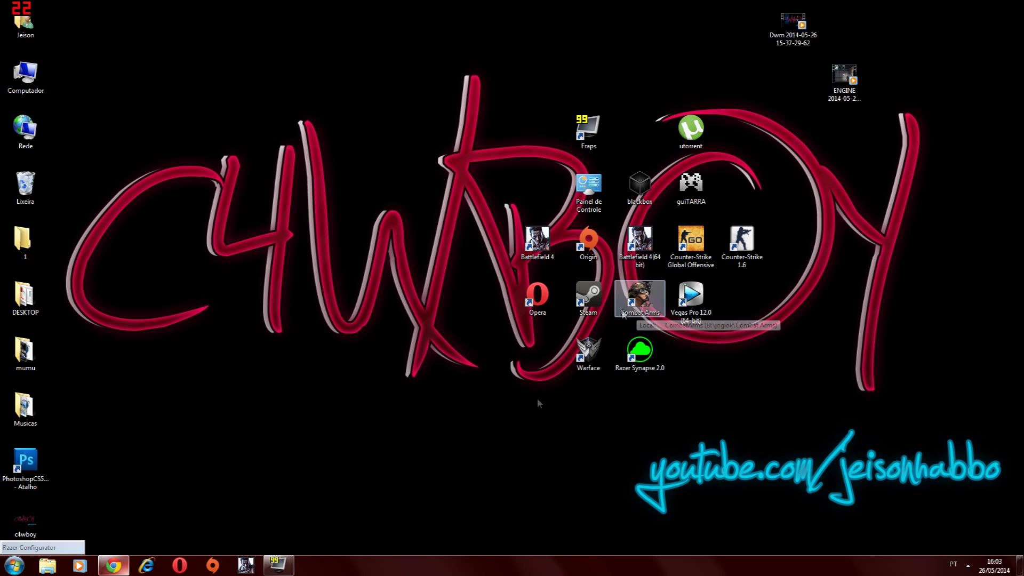
- Launch Razer Synapse 2.0 from the desktop and move its window into clear view
{"action": "left_click", "coordinate": [642, 354]}
{"action": "double_click", "coordinate": [641, 354]}
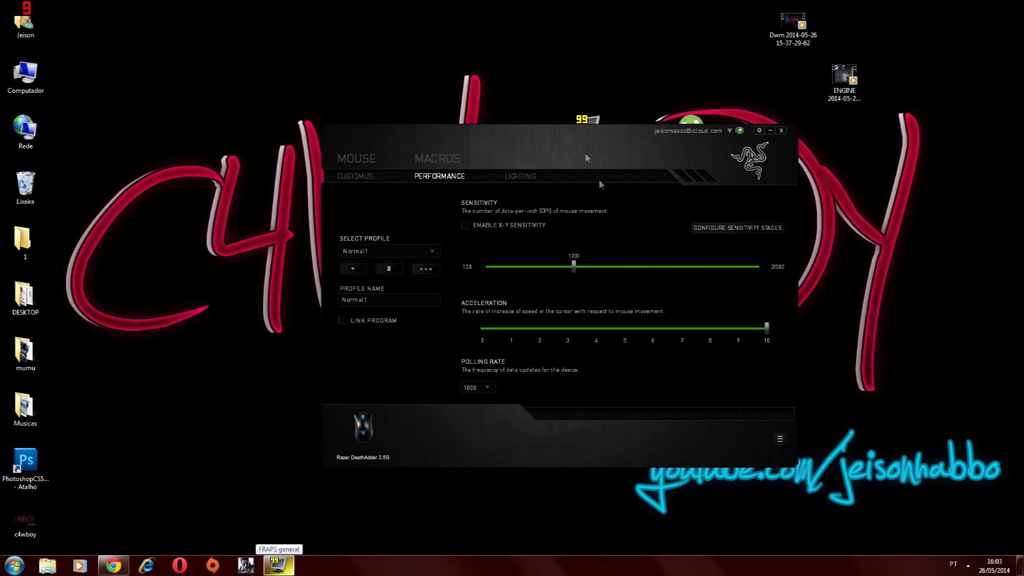
{"action": "left_click_drag", "start_coordinate": [416, 124], "coordinate": [559, 115]}
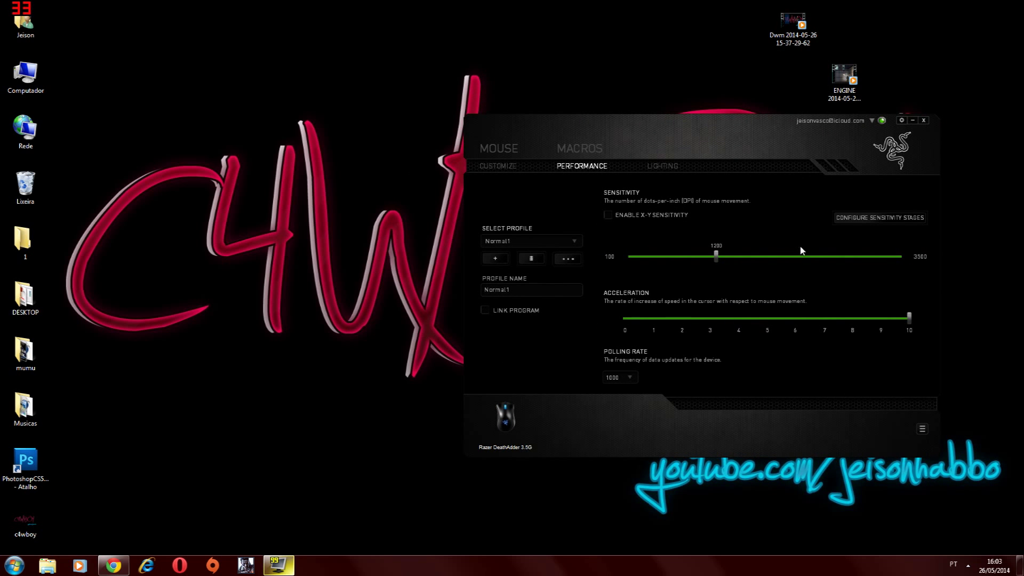
- Switch to Chrome, load the facebook.com/c4wboy page, and minimise the browser
{"action": "left_click", "coordinate": [113, 566]}
{"action": "type", "text": "fa"}
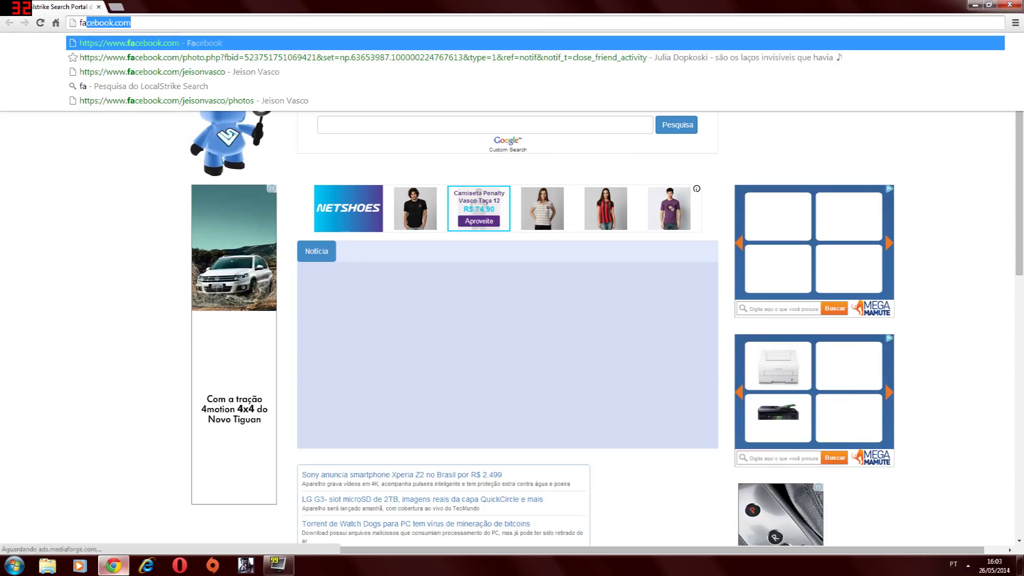
{"action": "type", "text": "cebook.com/c4"}
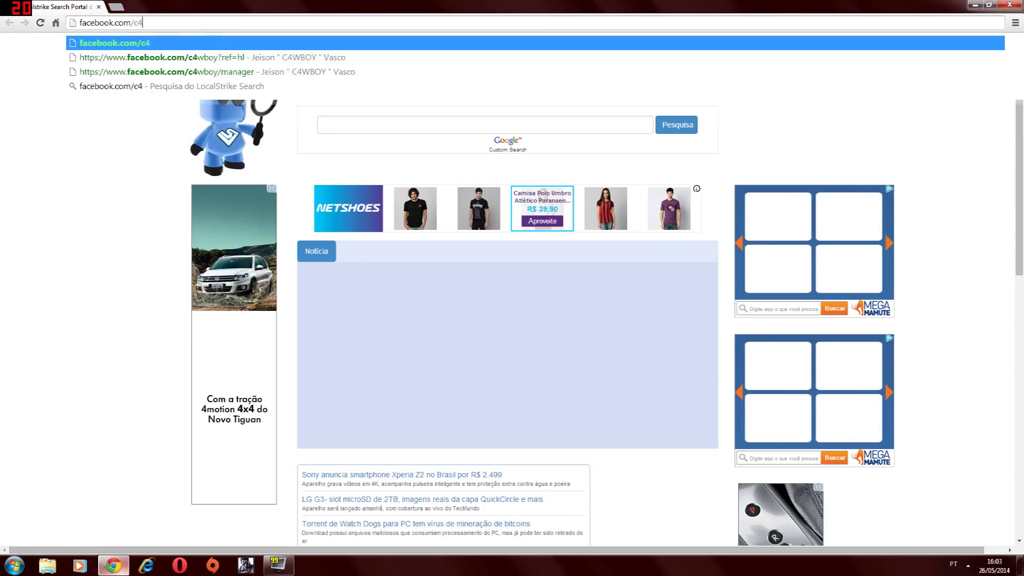
{"action": "key", "text": "Down"}
{"action": "key", "text": "Return"}
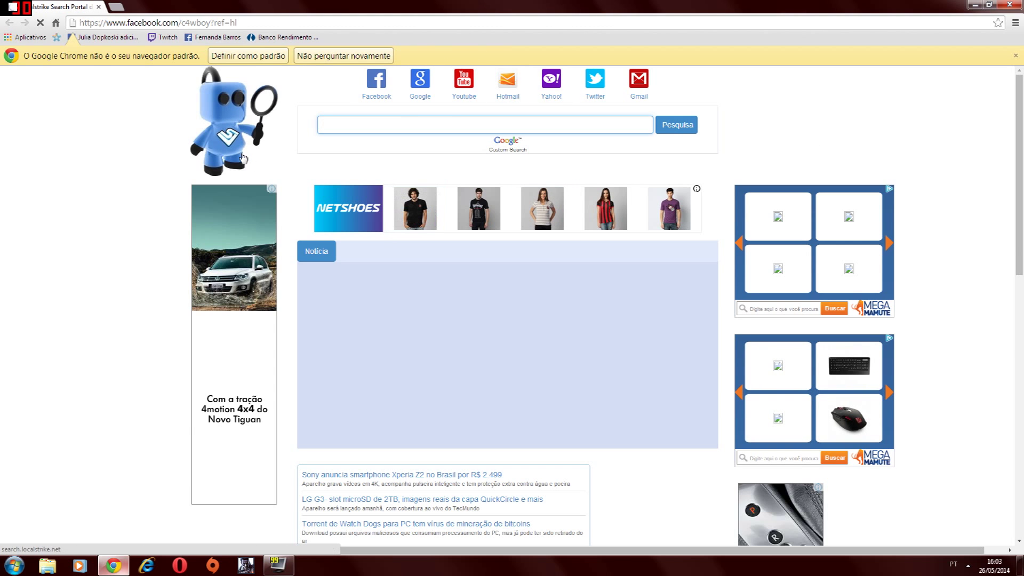
{"action": "left_click", "coordinate": [974, 4]}
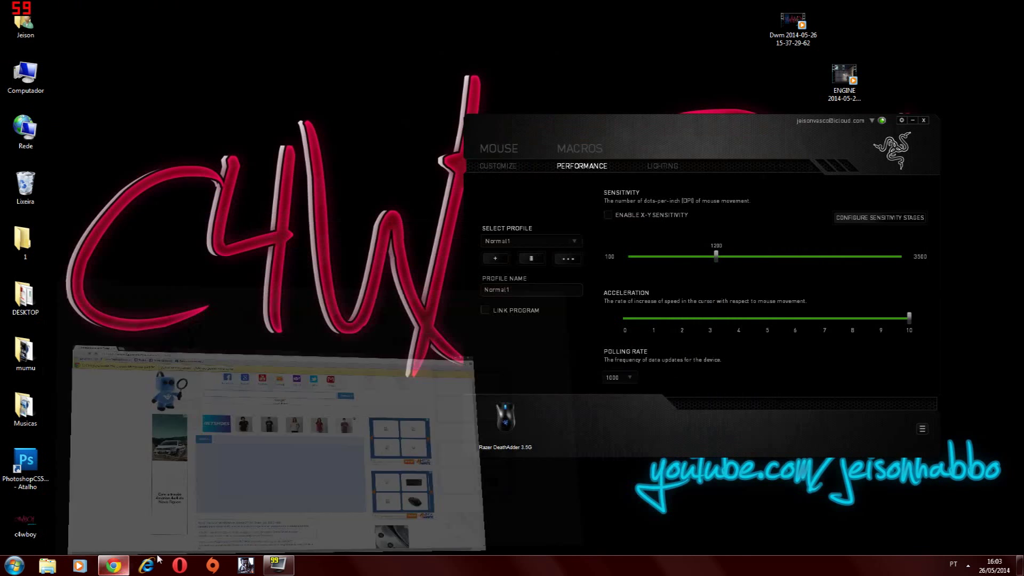
{"action": "left_click_drag", "start_coordinate": [809, 110], "coordinate": [697, 107]}
{"action": "left_click", "coordinate": [113, 566]}
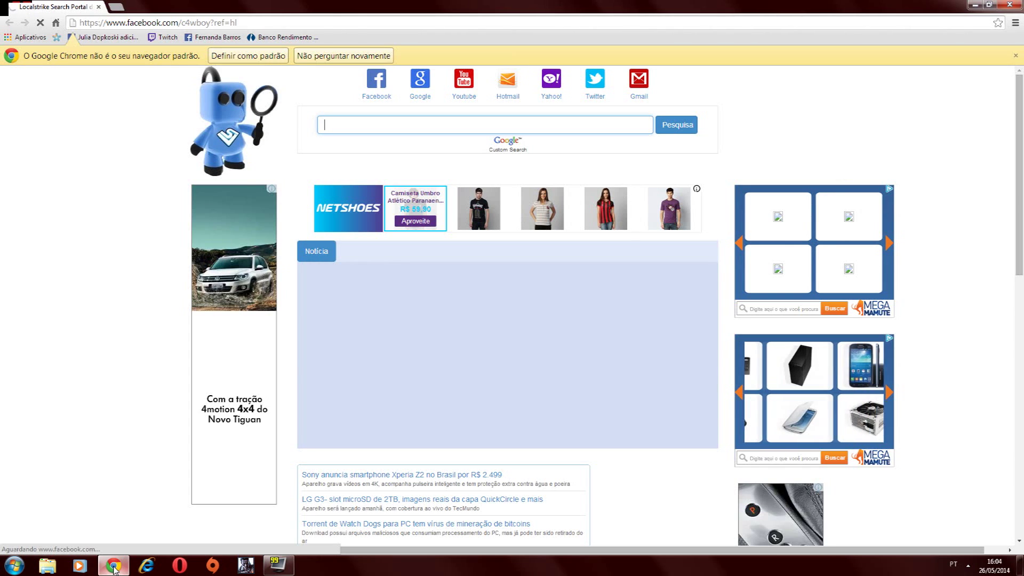
{"action": "left_click", "coordinate": [113, 566]}
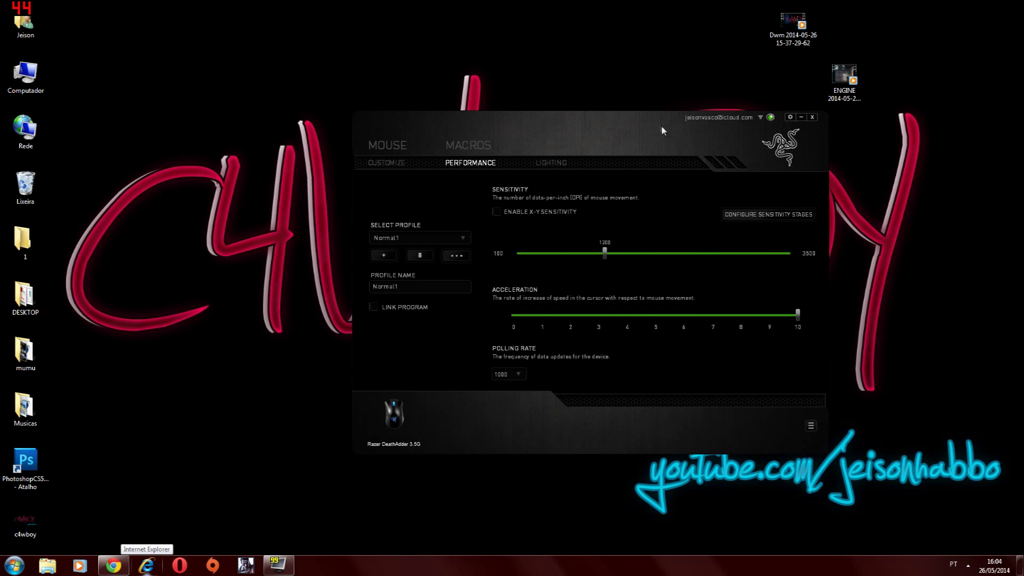
- Move the Razer Synapse window aside and show the mouse's button customization page
{"action": "left_click_drag", "start_coordinate": [586, 131], "coordinate": [308, 80]}
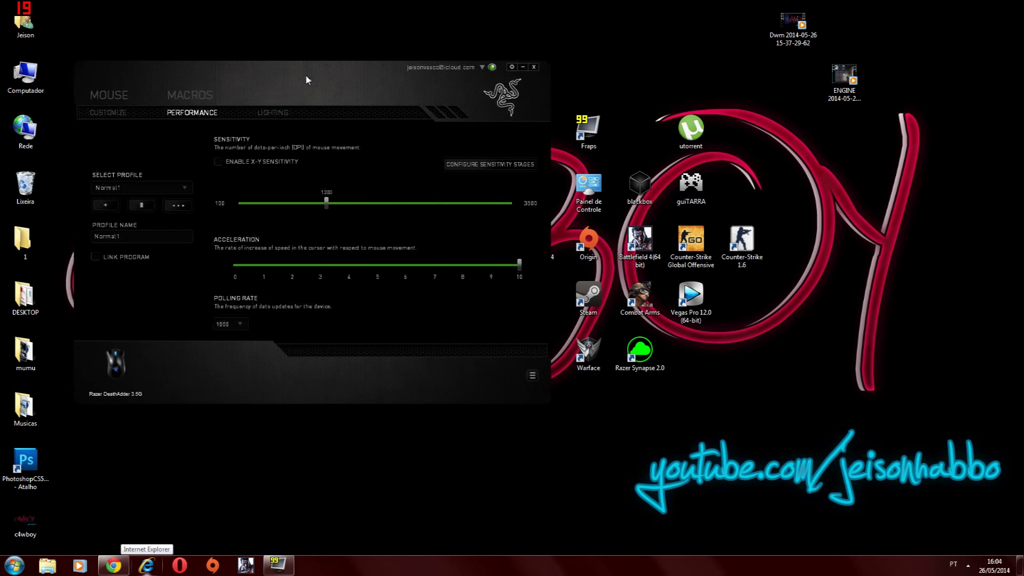
{"action": "left_click", "coordinate": [191, 94]}
{"action": "left_click", "coordinate": [127, 97]}
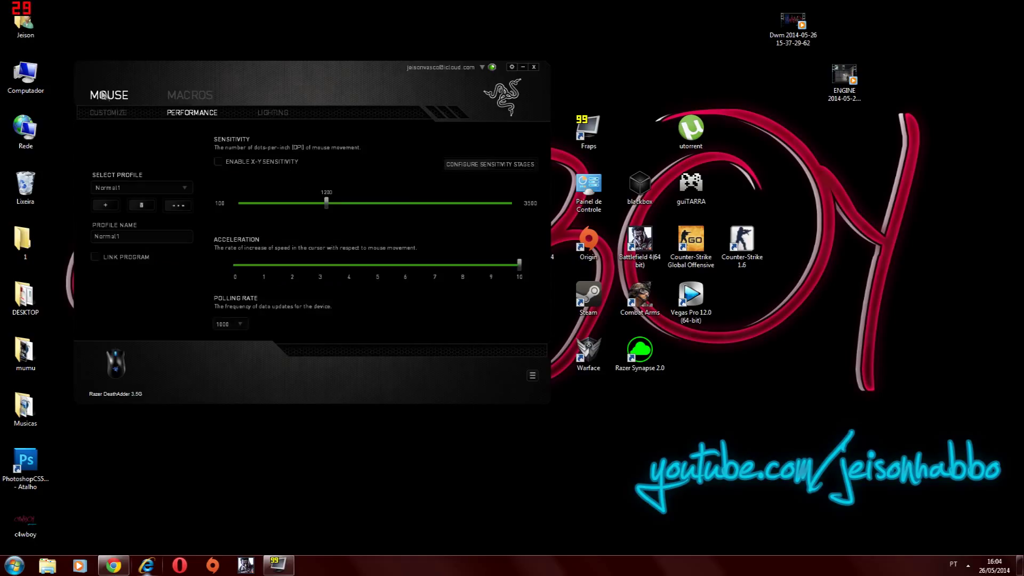
{"action": "left_click", "coordinate": [126, 116]}
{"action": "left_click", "coordinate": [179, 112]}
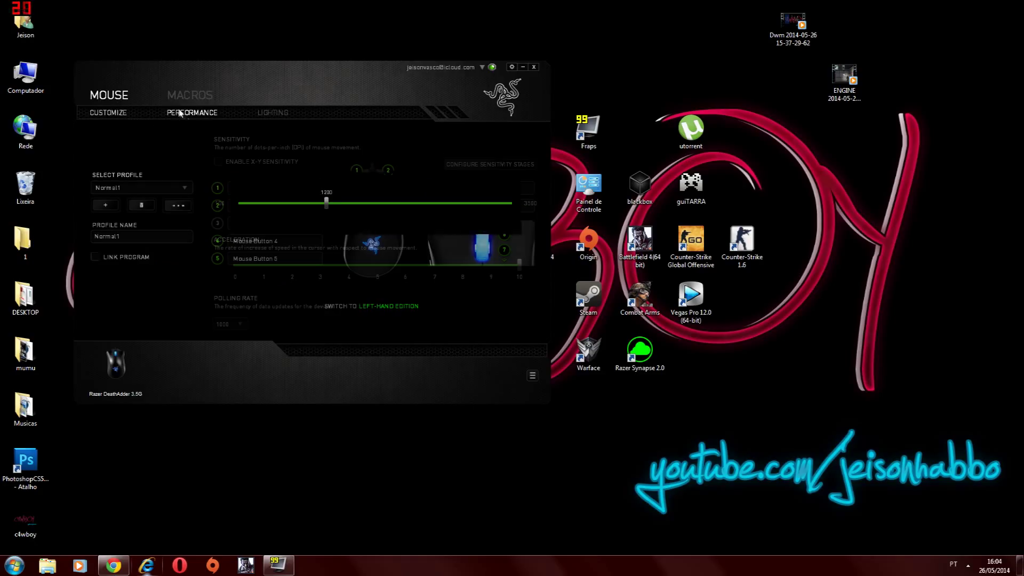
{"action": "left_click", "coordinate": [108, 112]}
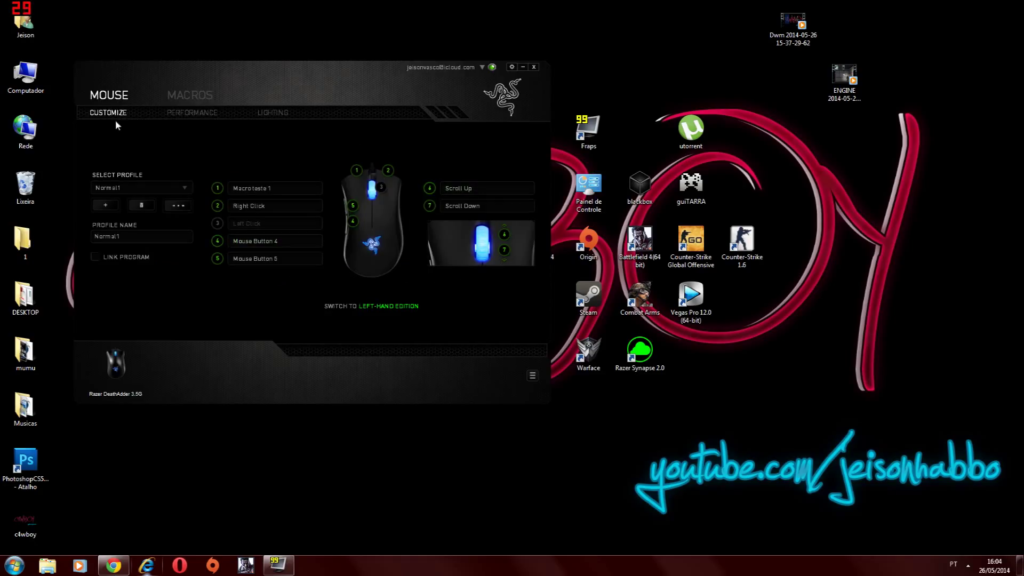
- Add a new mouse profile, name it "[aAA", and keep it as the selected profile
{"action": "left_click", "coordinate": [123, 188]}
{"action": "left_click", "coordinate": [139, 188]}
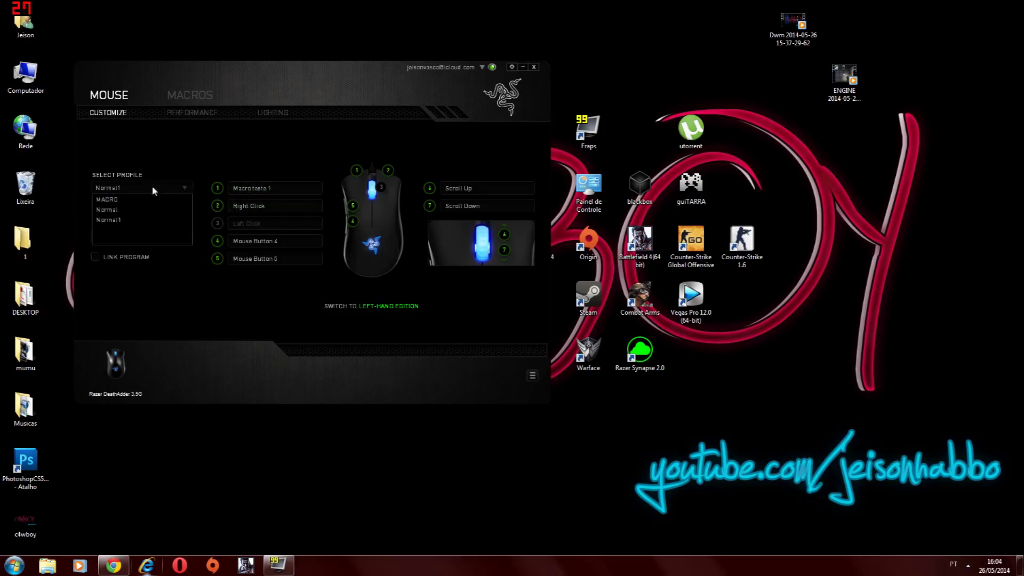
{"action": "left_click", "coordinate": [105, 205]}
{"action": "type", "text": "[aAA"}
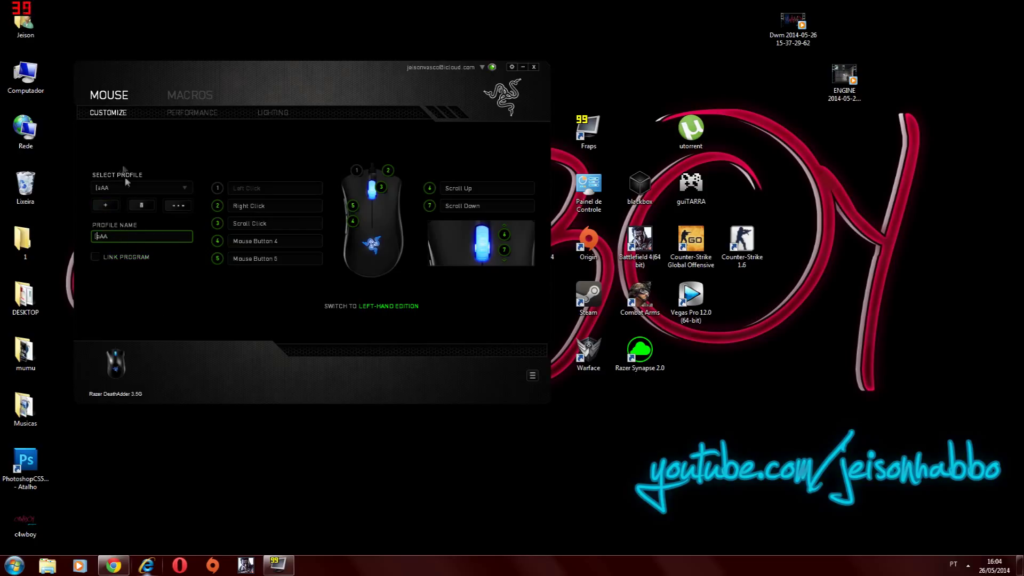
{"action": "left_click", "coordinate": [147, 190]}
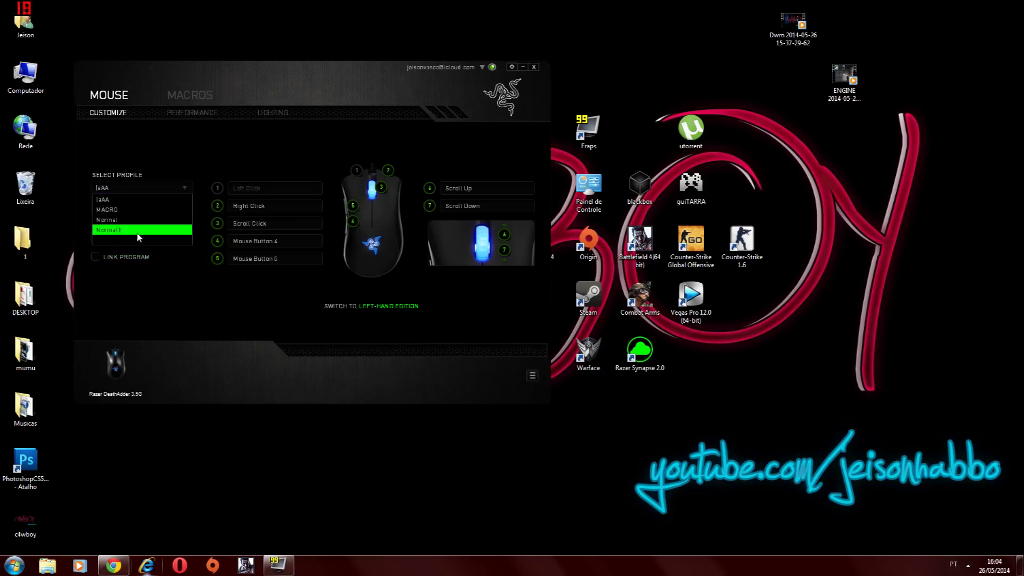
{"action": "left_click", "coordinate": [128, 200]}
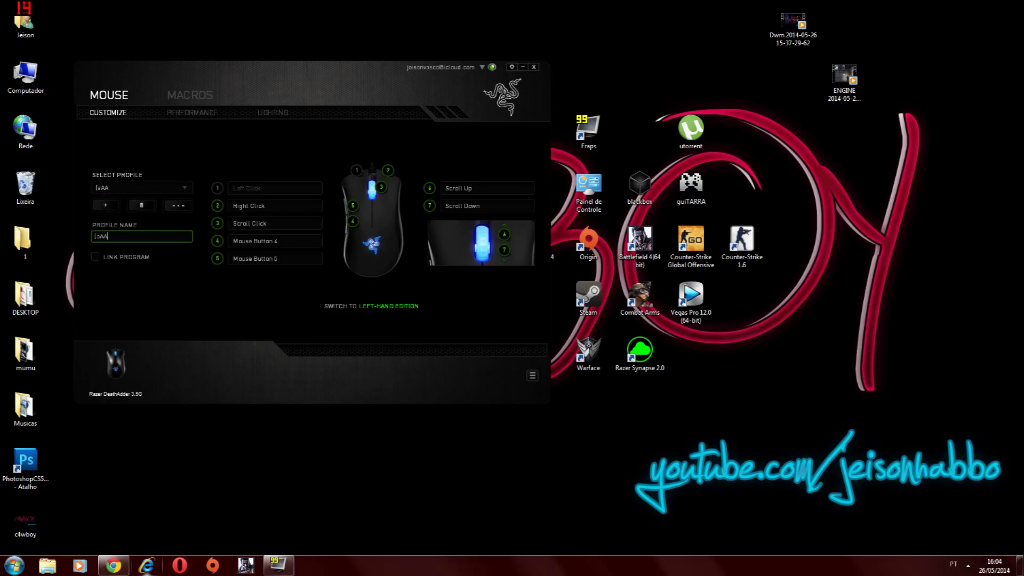
- In the profile's performance settings, set the sensitivity to 1200 DPI and the acceleration to 10
{"action": "left_click_drag", "start_coordinate": [296, 317], "coordinate": [299, 316]}
{"action": "left_click_drag", "start_coordinate": [357, 90], "coordinate": [631, 125]}
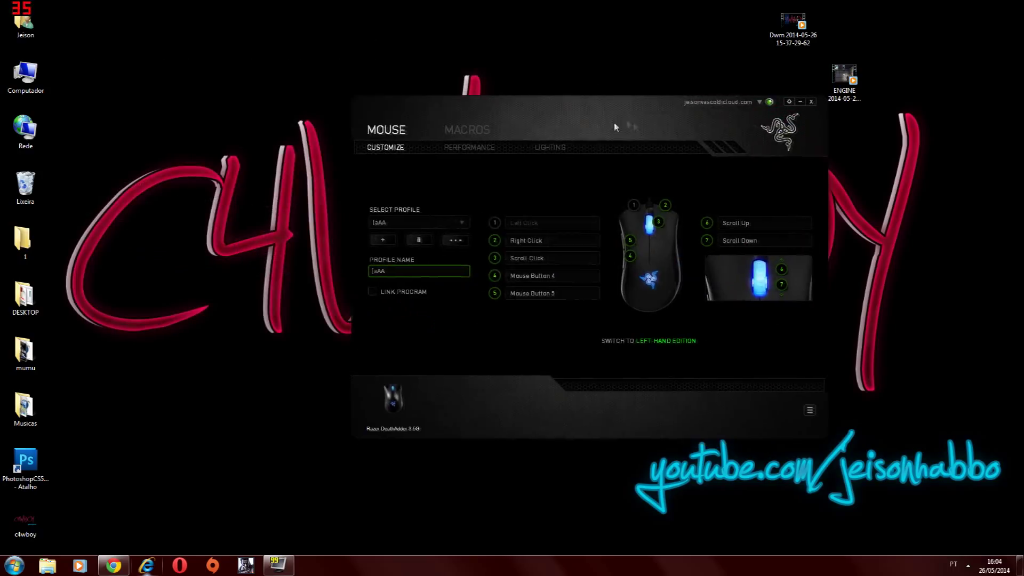
{"action": "left_click", "coordinate": [465, 149]}
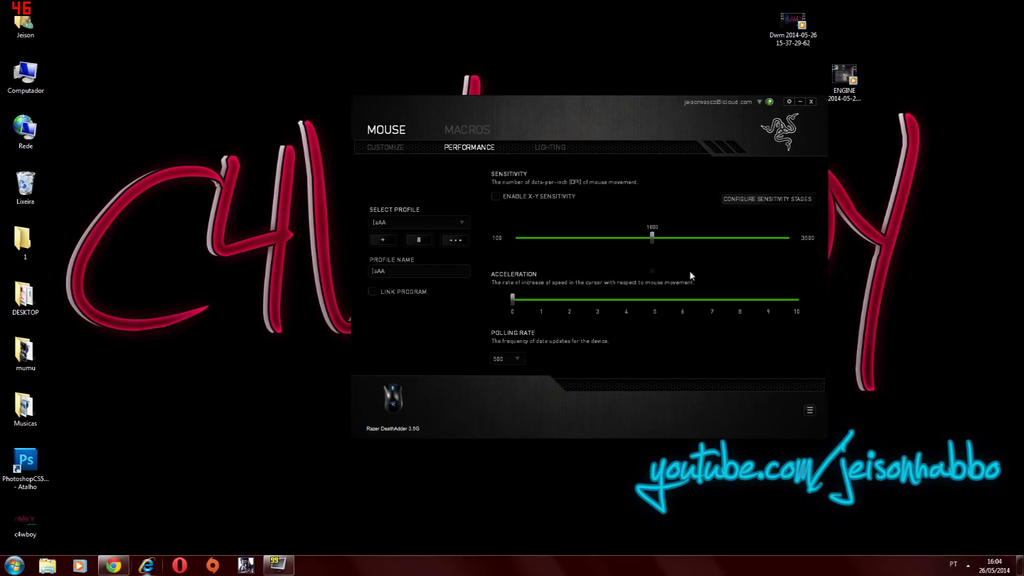
{"action": "left_click_drag", "start_coordinate": [638, 235], "coordinate": [591, 240]}
{"action": "left_click_drag", "start_coordinate": [616, 243], "coordinate": [601, 239]}
{"action": "left_click_drag", "start_coordinate": [514, 302], "coordinate": [804, 326]}
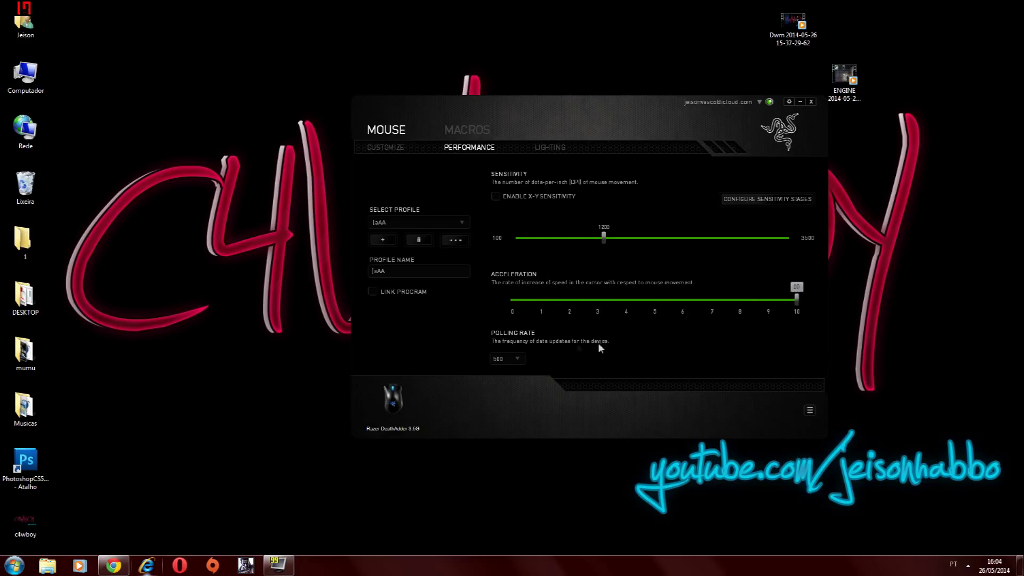
- Set the mouse's polling rate to 1000
{"action": "left_click", "coordinate": [496, 366]}
{"action": "left_click", "coordinate": [490, 396]}
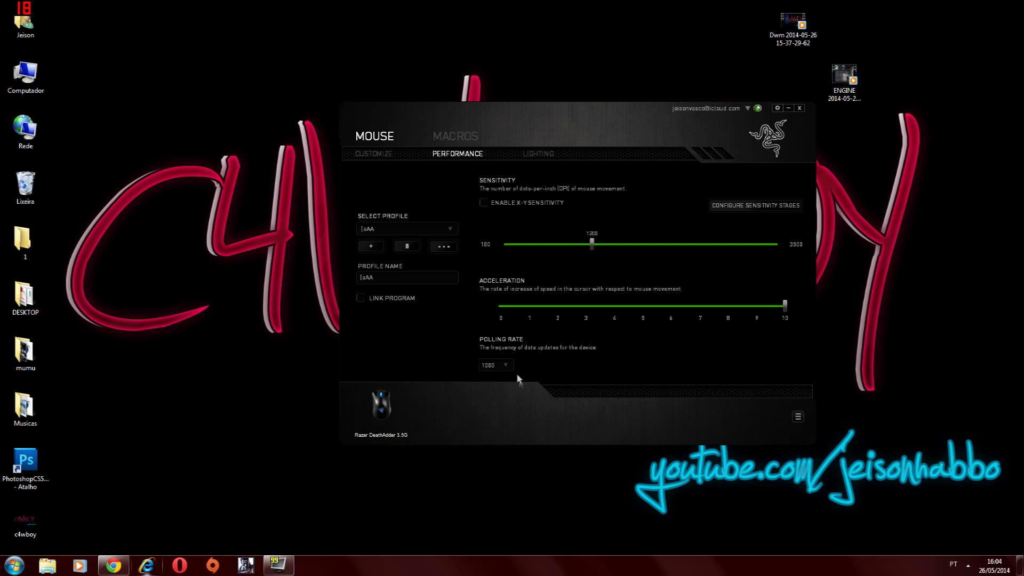
{"action": "left_click", "coordinate": [504, 365]}
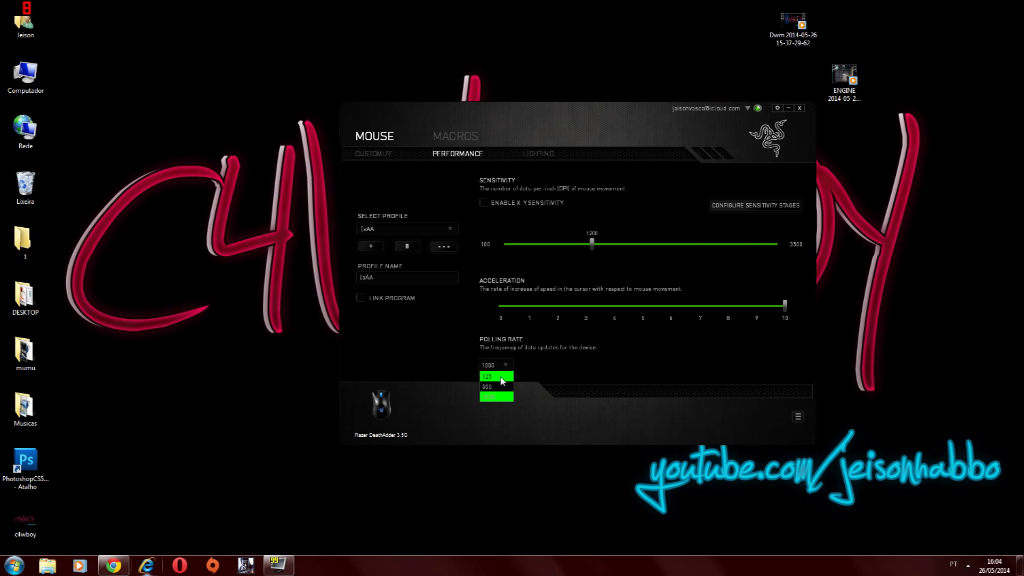
{"action": "left_click", "coordinate": [509, 360]}
{"action": "left_click", "coordinate": [460, 136]}
{"action": "left_click", "coordinate": [363, 136]}
{"action": "left_click", "coordinate": [538, 154]}
{"action": "left_click", "coordinate": [458, 153]}
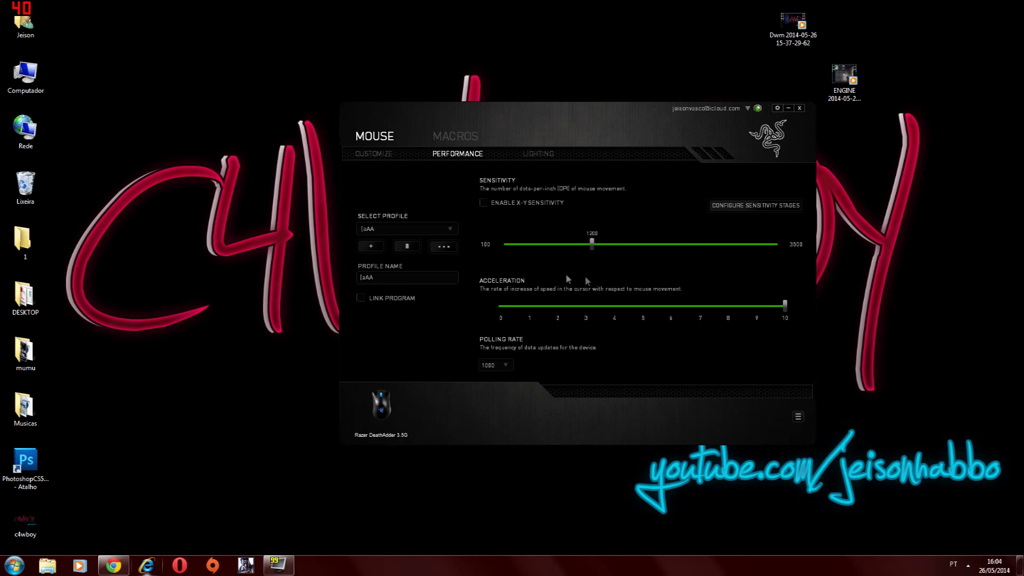
{"action": "left_click", "coordinate": [483, 203]}
- Add a new macro and enter 00 seconds as its default delay
{"action": "left_click", "coordinate": [475, 140]}
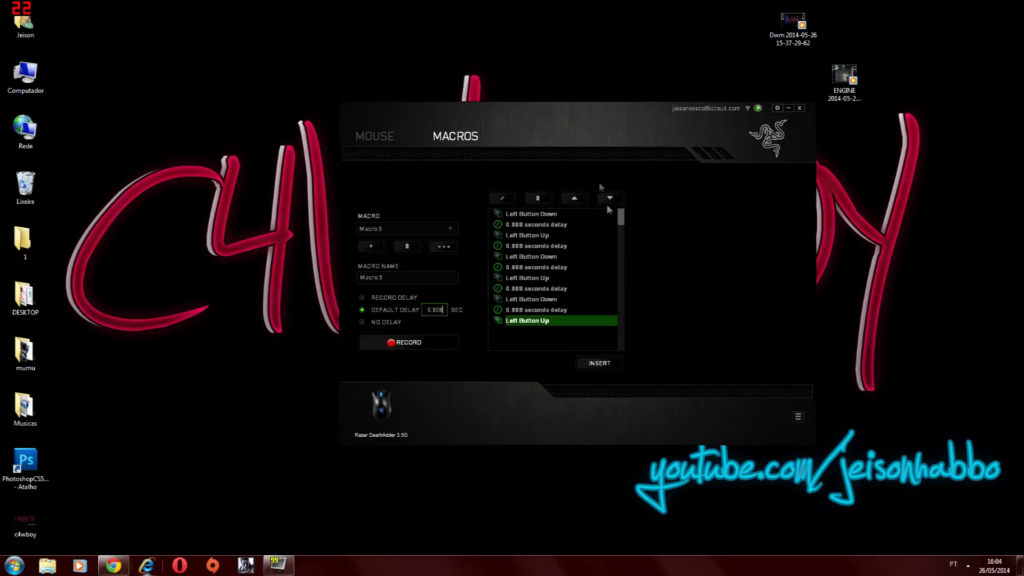
{"action": "left_click", "coordinate": [371, 246]}
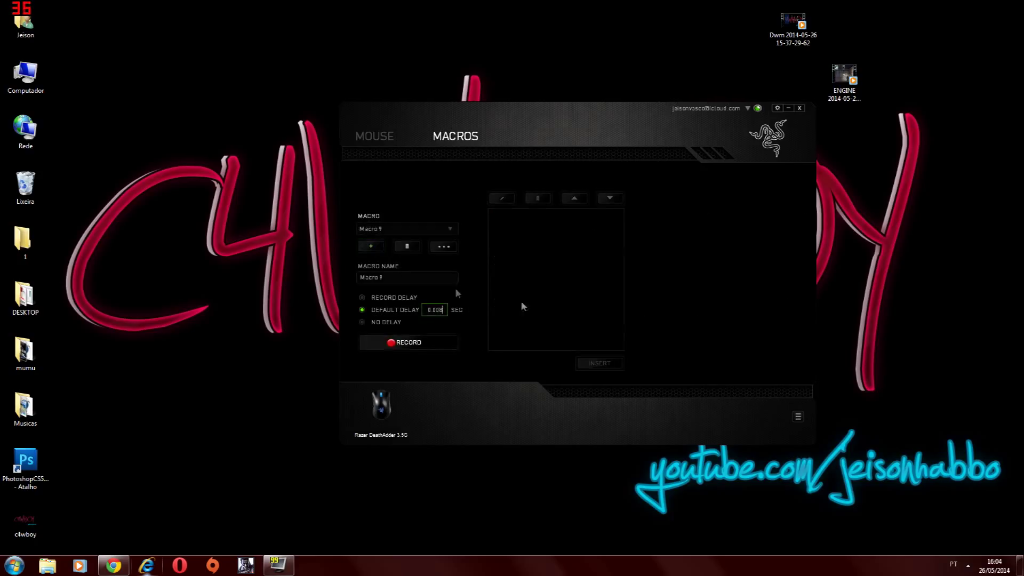
{"action": "left_click", "coordinate": [409, 278]}
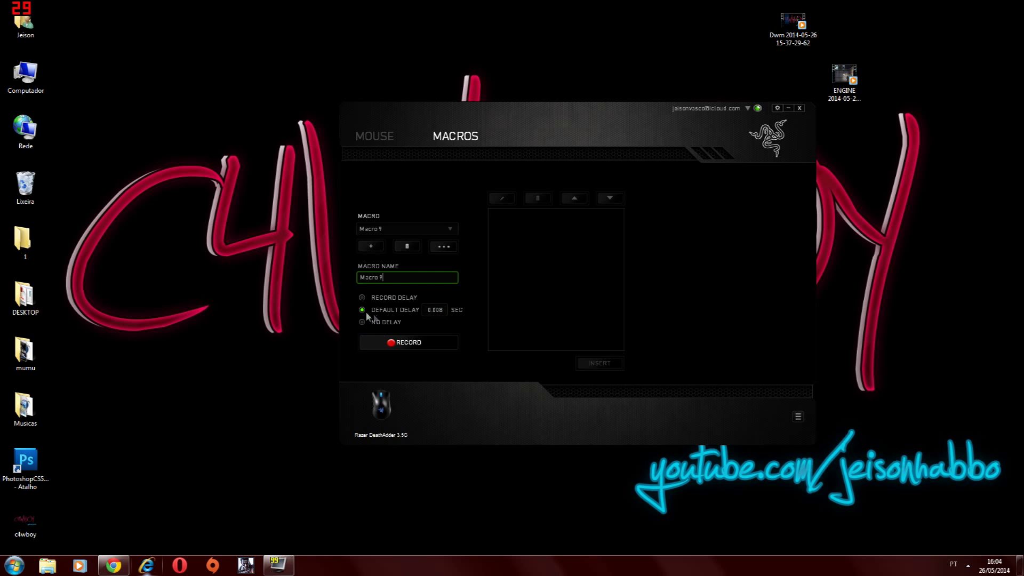
{"action": "left_click", "coordinate": [435, 310]}
{"action": "double_click", "coordinate": [437, 310]}
{"action": "type", "text": "00"}
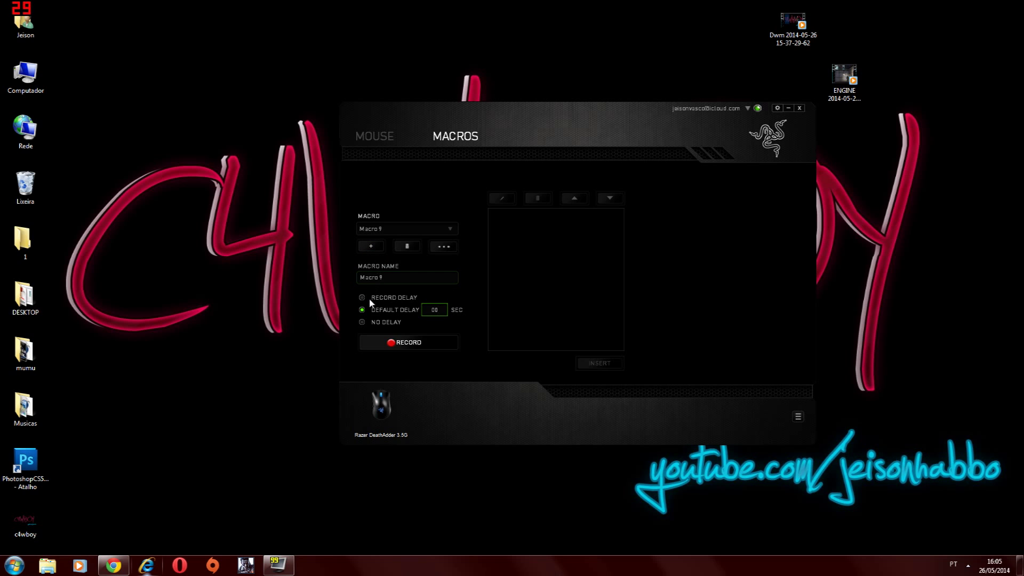
- Add another macro and name it "mACRO BOLADO"
{"action": "left_click", "coordinate": [371, 247]}
{"action": "left_click", "coordinate": [373, 278]}
{"action": "type", "text": "mACRO BNOL"}
{"action": "key", "text": "BackSpace"}
{"action": "key", "text": "BackSpace"}
{"action": "key", "text": "BackSpace"}
{"action": "type", "text": "OLADO"}
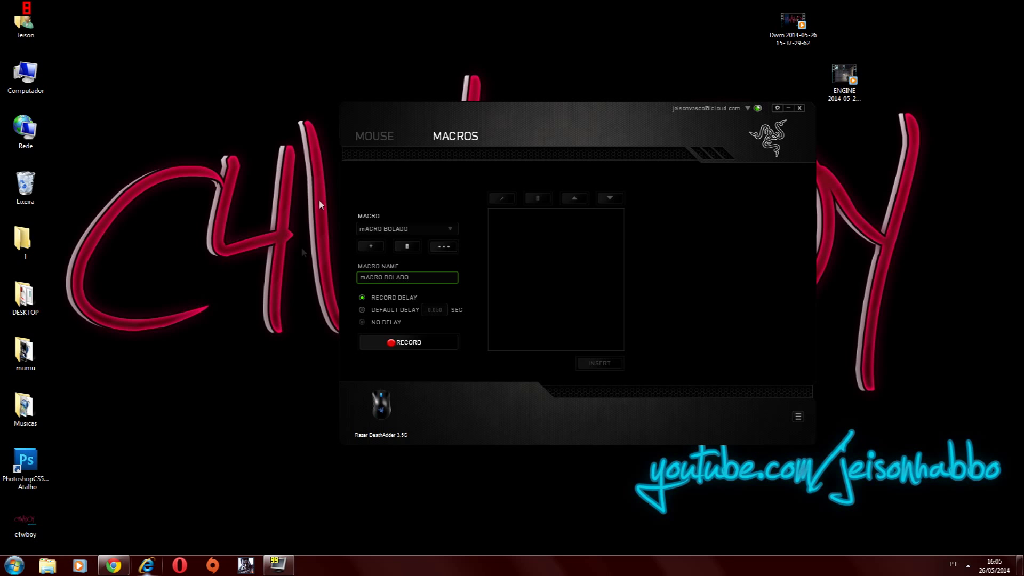
- Make the macro use a default delay of 0.008 seconds
{"action": "left_click", "coordinate": [362, 310]}
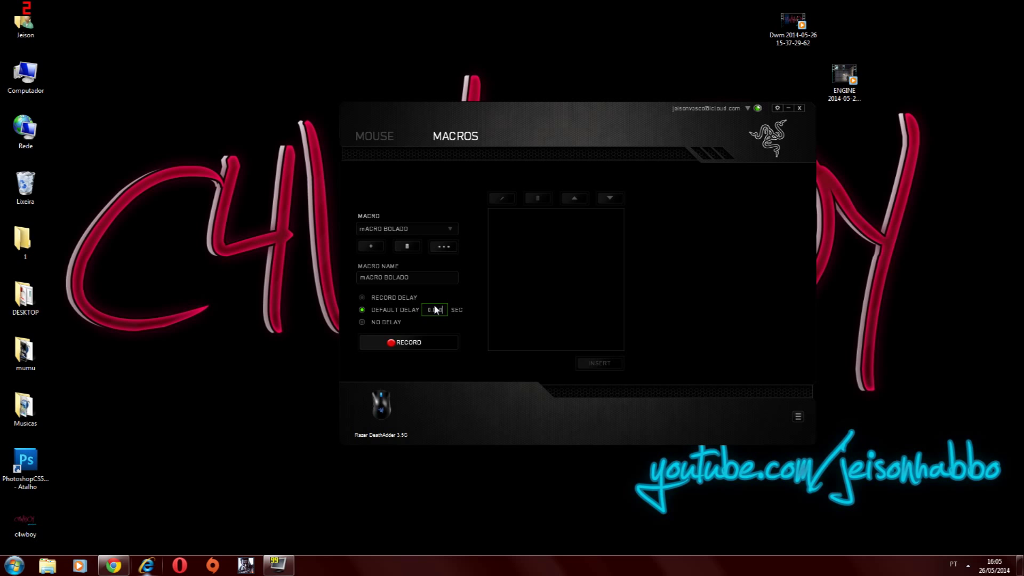
{"action": "key", "text": "BackSpace"}
{"action": "key", "text": "BackSpace"}
{"action": "type", "text": "000"}
{"action": "key", "text": "BackSpace"}
{"action": "type", "text": "3"}
{"action": "key", "text": "BackSpace"}
{"action": "key", "text": "BackSpace"}
{"action": "type", "text": "08"}
{"action": "left_click", "coordinate": [437, 346]}
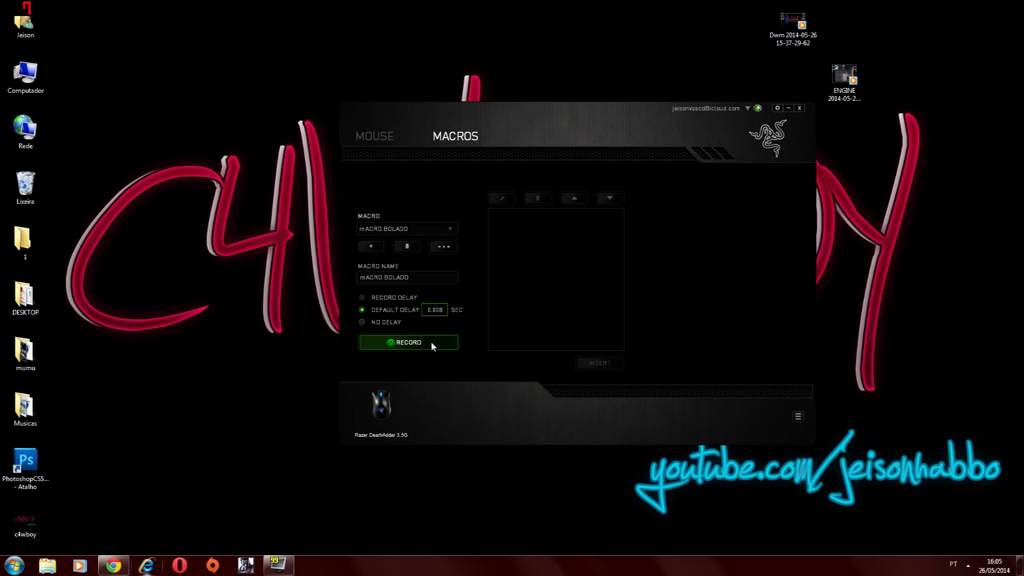
{"action": "left_click", "coordinate": [424, 344]}
{"action": "left_click", "coordinate": [362, 297]}
{"action": "left_click", "coordinate": [363, 309]}
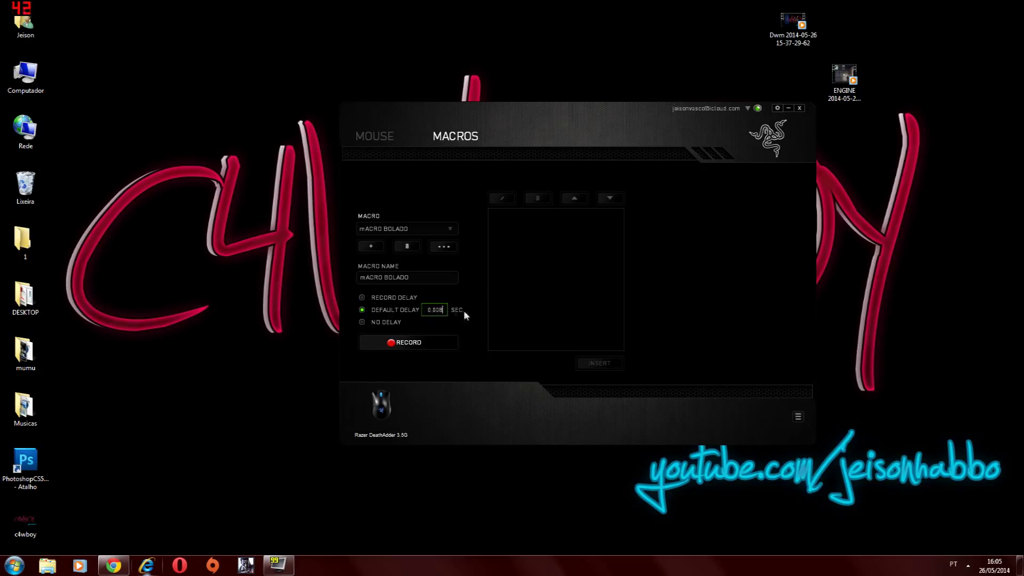
- Record a series of repeated left clicks into the mACRO BOLADO macro using the 0.008-second default delay
{"action": "left_click", "coordinate": [411, 343]}
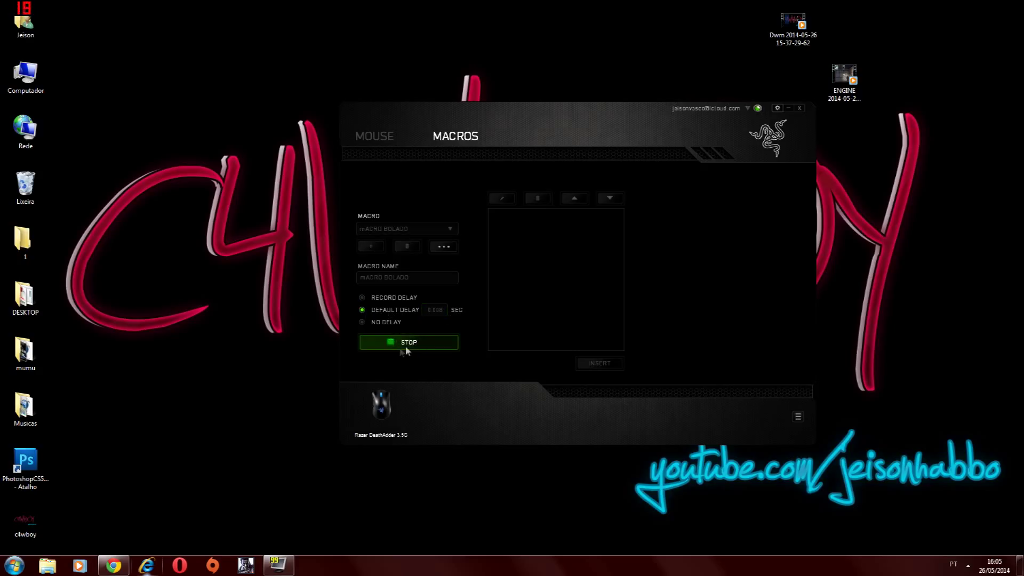
{"action": "double_click", "coordinate": [571, 301]}
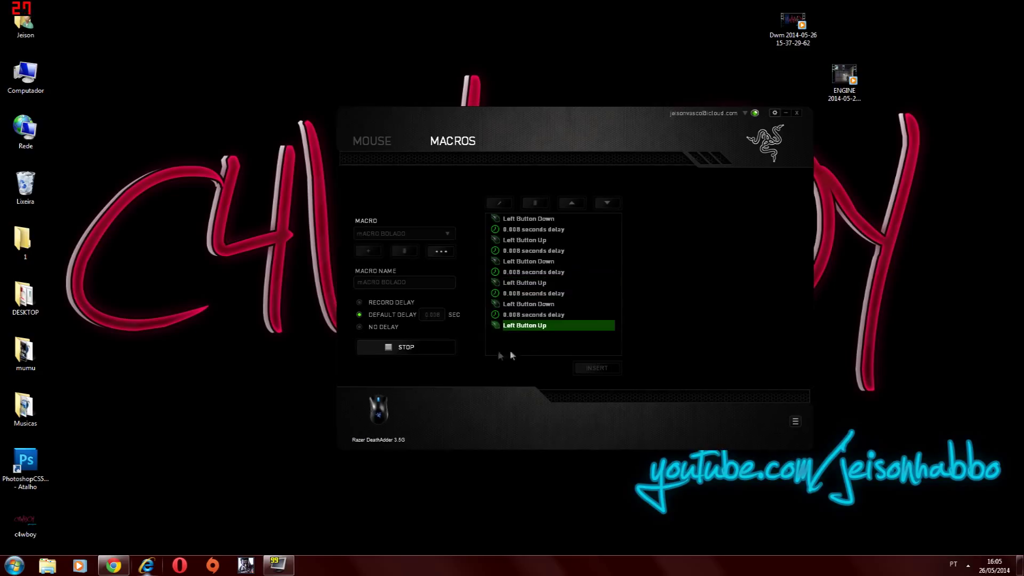
{"action": "left_click", "coordinate": [415, 347]}
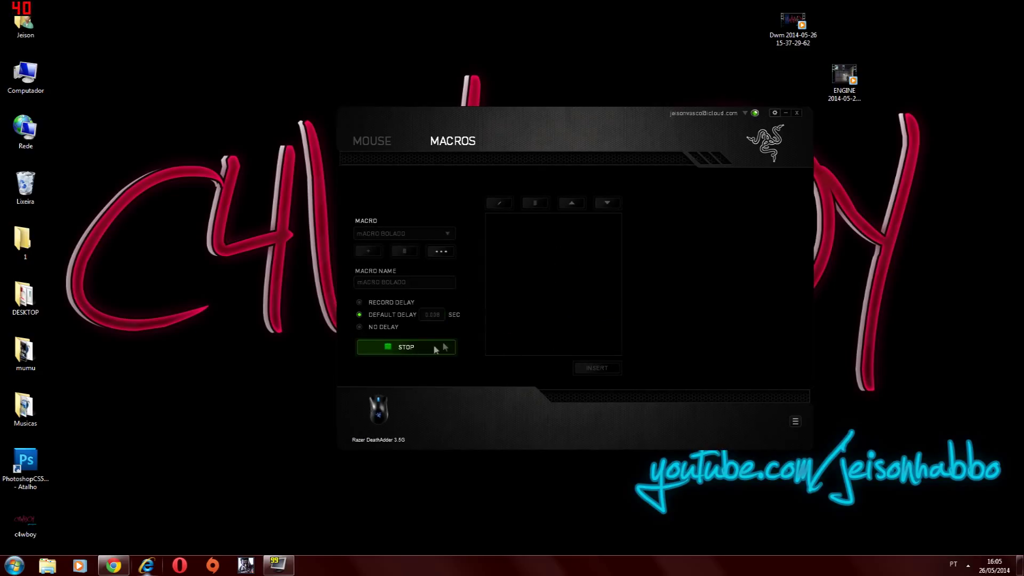
{"action": "left_click", "coordinate": [545, 230]}
{"action": "left_click", "coordinate": [555, 276]}
{"action": "left_click", "coordinate": [552, 316]}
{"action": "left_click", "coordinate": [384, 352]}
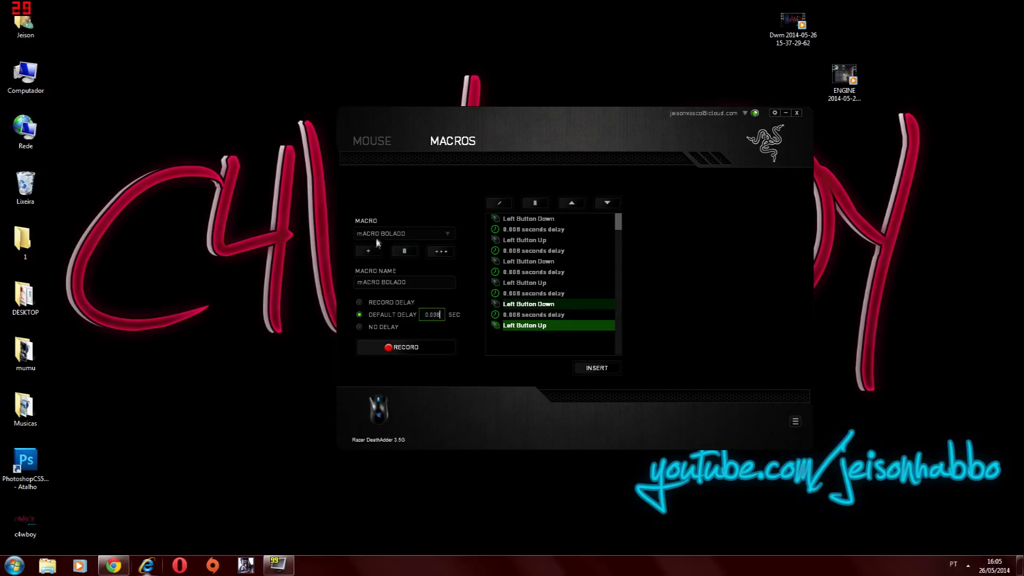
- Reassign mouse button 3, the scroll click, to the Left Click mouse function and save the assignment
{"action": "left_click", "coordinate": [373, 144]}
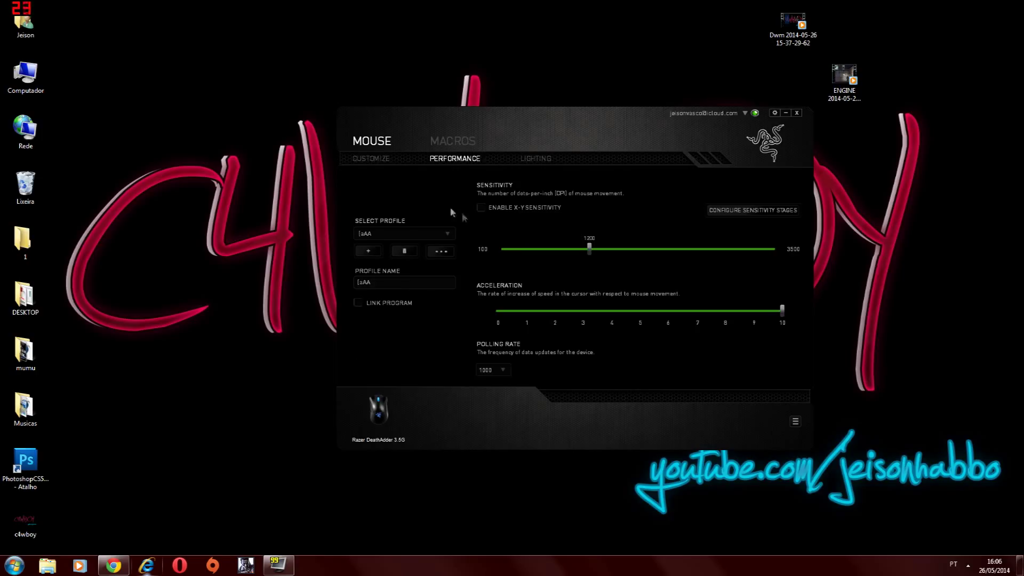
{"action": "left_click", "coordinate": [380, 161]}
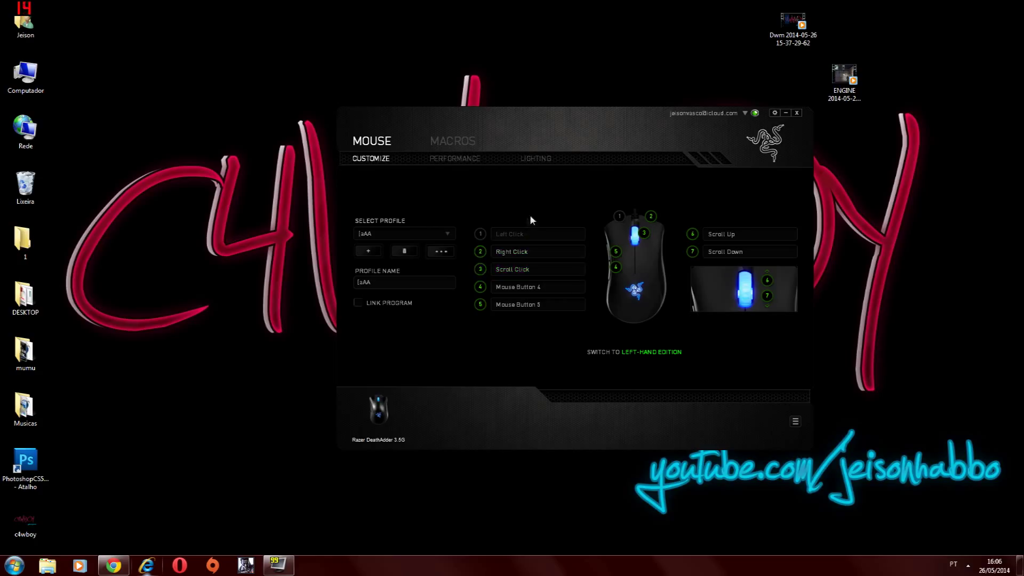
{"action": "left_click", "coordinate": [525, 270]}
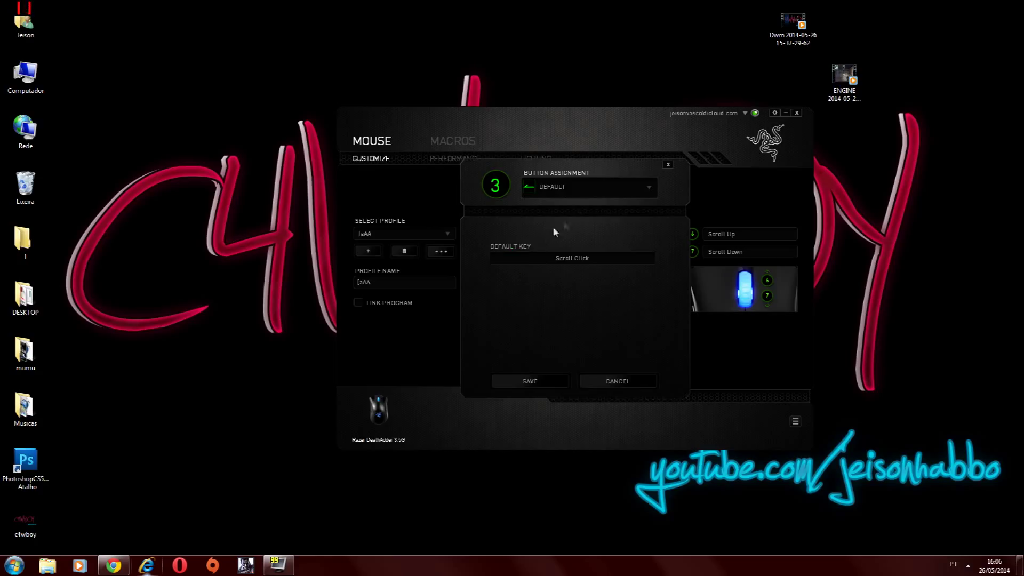
{"action": "left_click", "coordinate": [592, 186]}
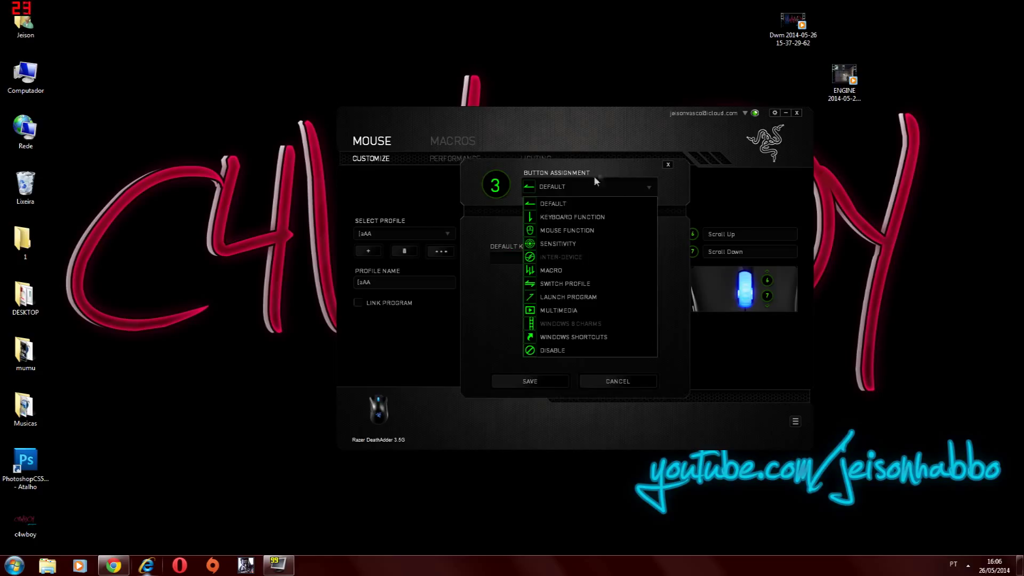
{"action": "left_click", "coordinate": [582, 232]}
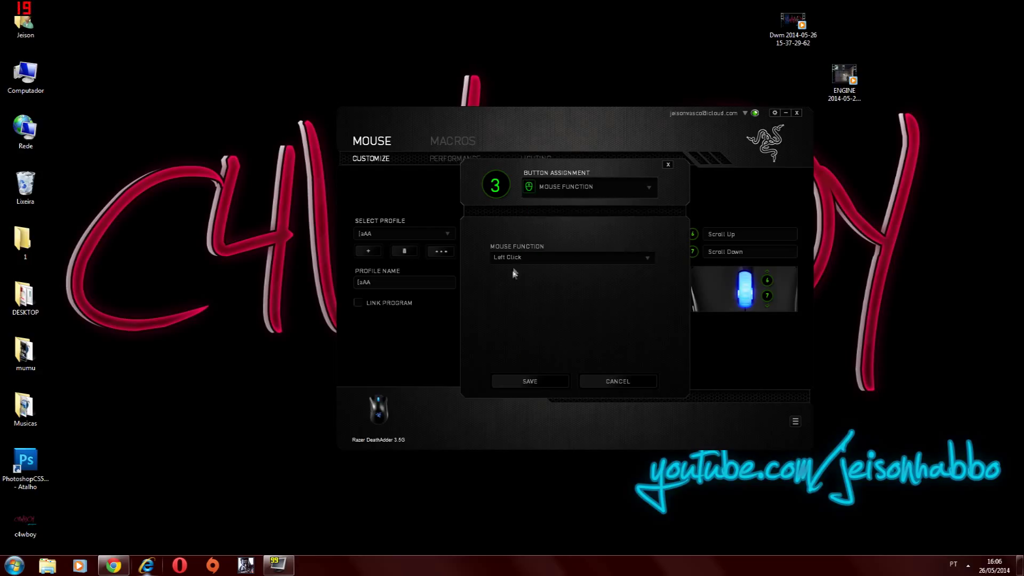
{"action": "left_click", "coordinate": [530, 381]}
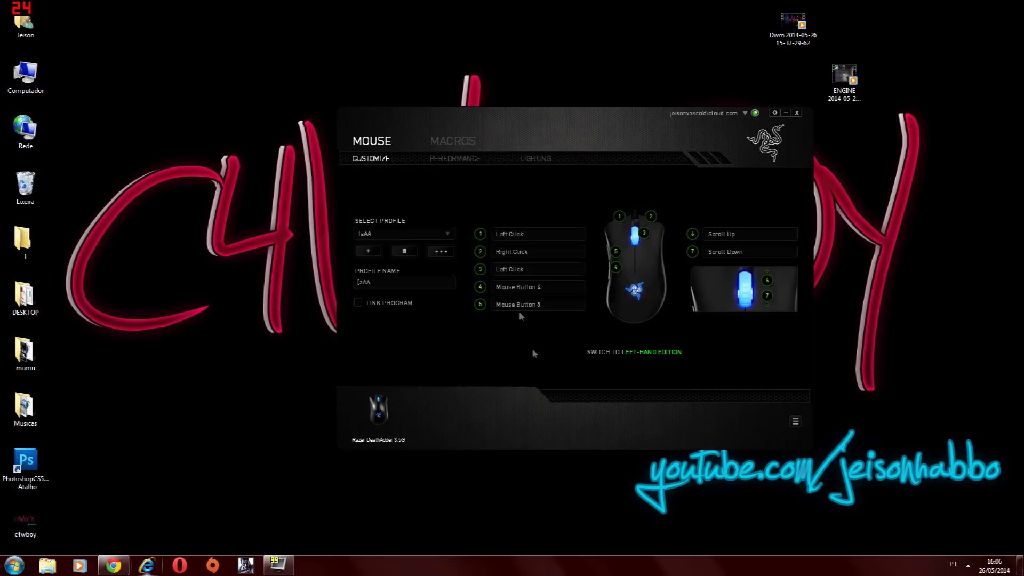
- Change the assignment type of mouse button 1 to Macro and choose mACRO BOLADO as its macro
{"action": "left_click", "coordinate": [508, 235]}
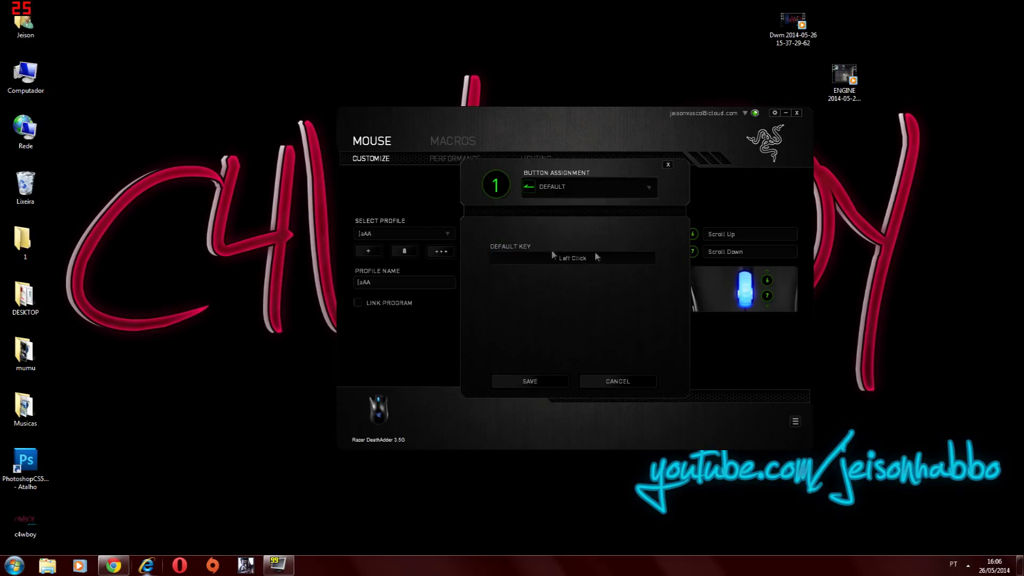
{"action": "left_click", "coordinate": [668, 166]}
{"action": "left_click", "coordinate": [480, 234]}
{"action": "left_click", "coordinate": [575, 185]}
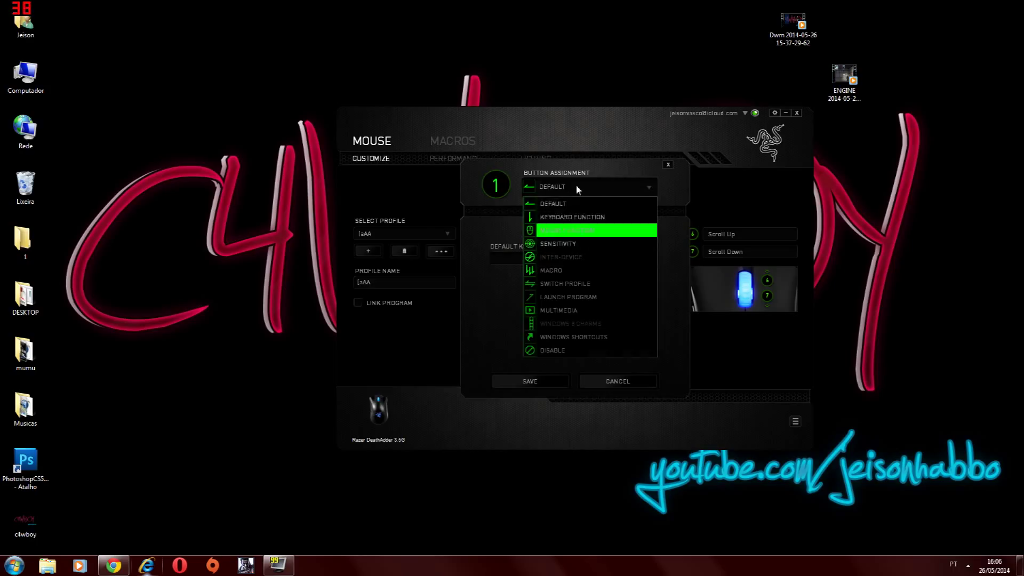
{"action": "left_click", "coordinate": [569, 275]}
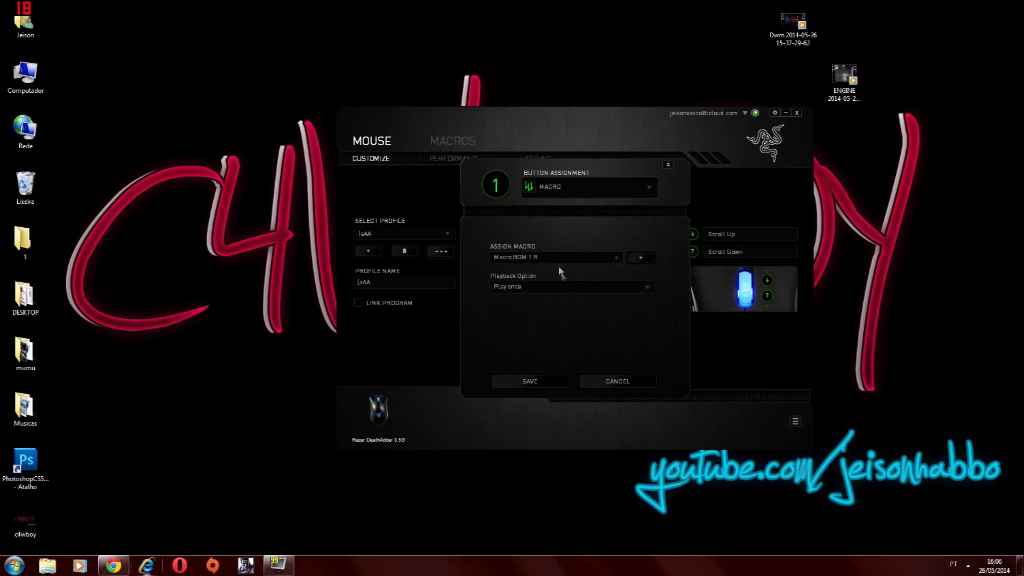
{"action": "left_click", "coordinate": [519, 259]}
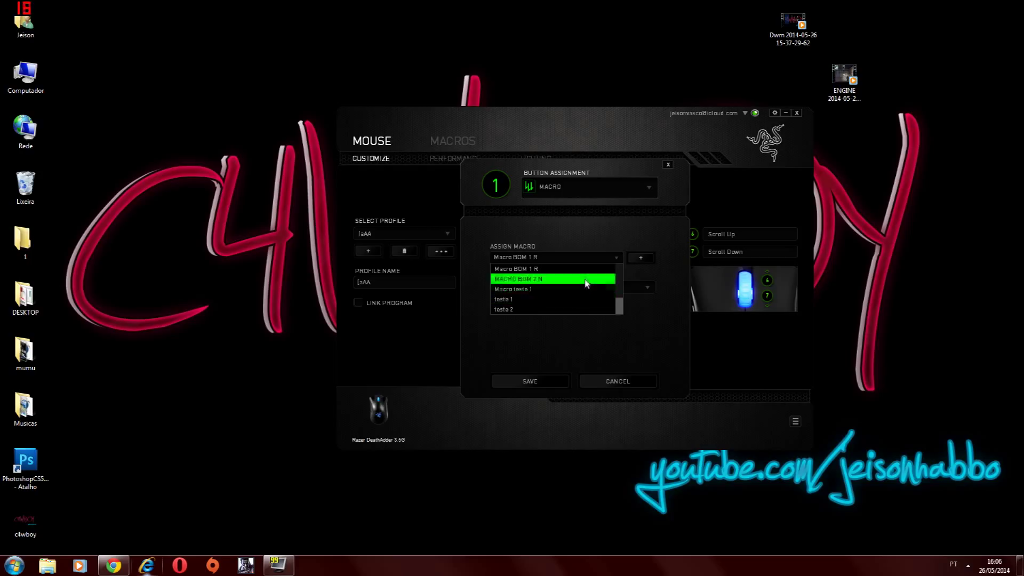
{"action": "scroll", "coordinate": [557, 312], "scroll_direction": "up", "scroll_amount": 1}
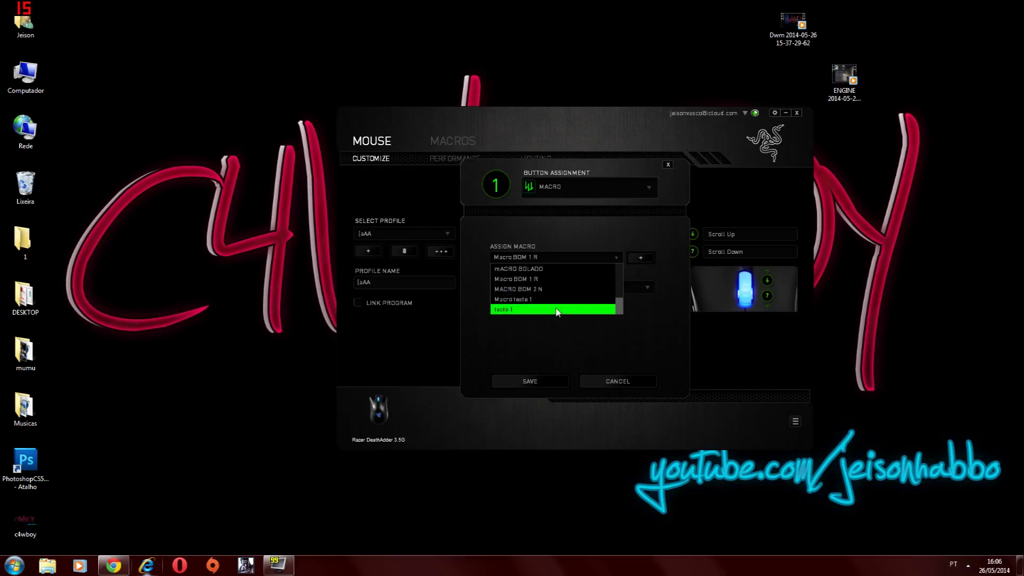
{"action": "left_click", "coordinate": [564, 272]}
- Set button 1's macro playback to "Play while assigned key is pressed" and save the assignment
{"action": "left_click", "coordinate": [532, 288]}
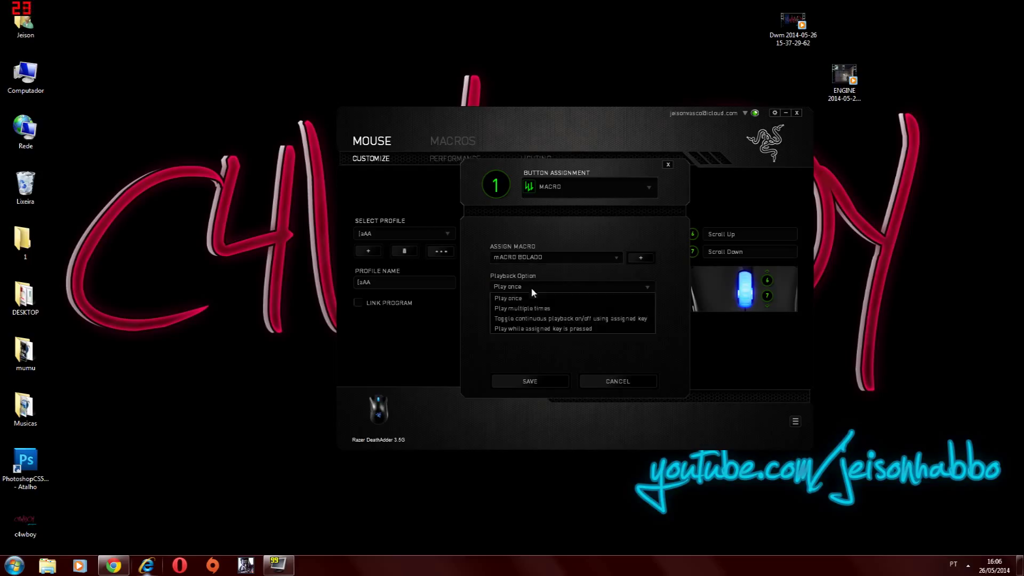
{"action": "left_click", "coordinate": [507, 298]}
{"action": "left_click", "coordinate": [498, 289]}
{"action": "left_click", "coordinate": [511, 329]}
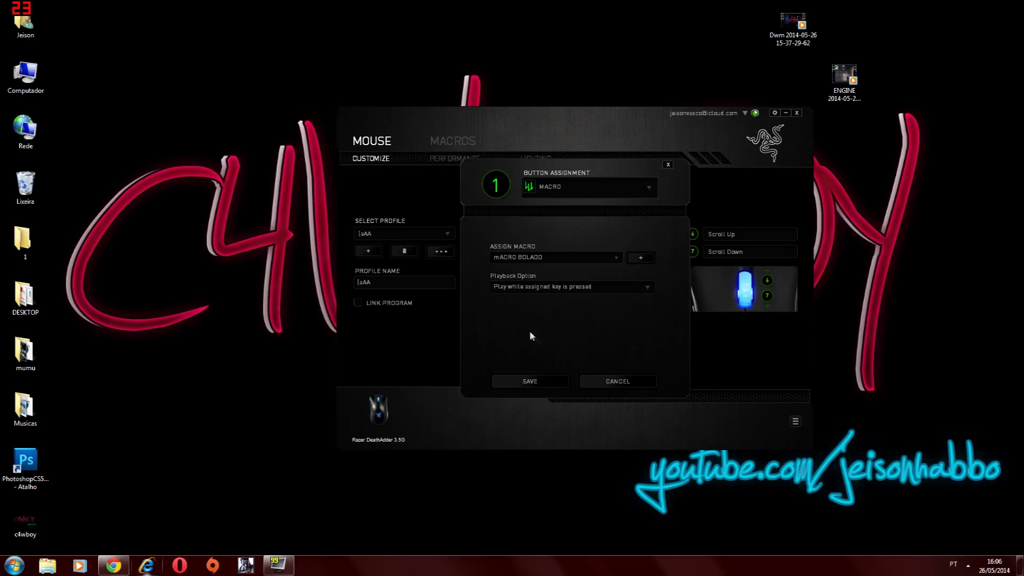
{"action": "left_click", "coordinate": [549, 380]}
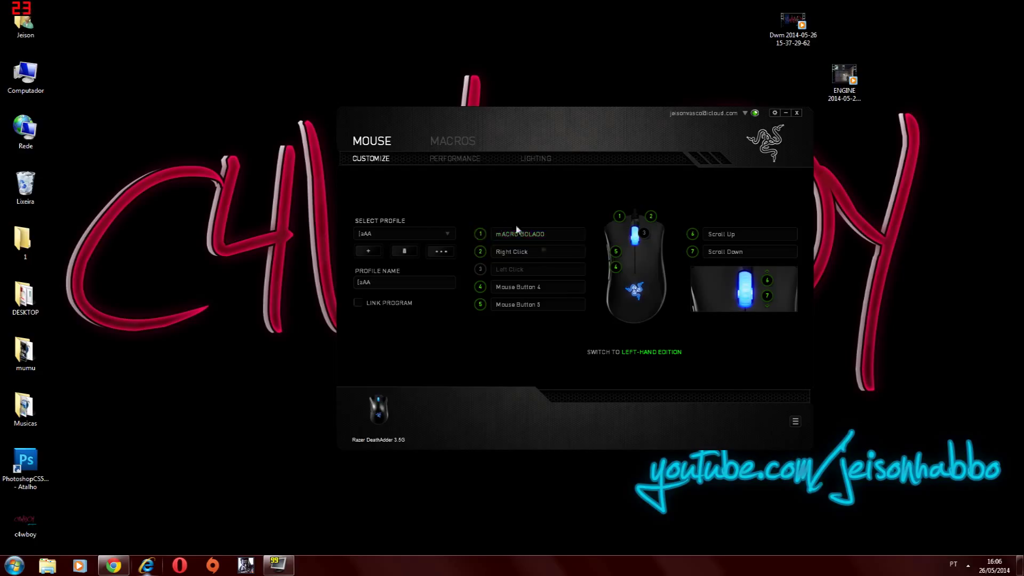
{"action": "left_click", "coordinate": [968, 565]}
{"action": "left_click", "coordinate": [968, 566]}
{"action": "left_click", "coordinate": [968, 566]}
{"action": "left_click", "coordinate": [968, 565]}
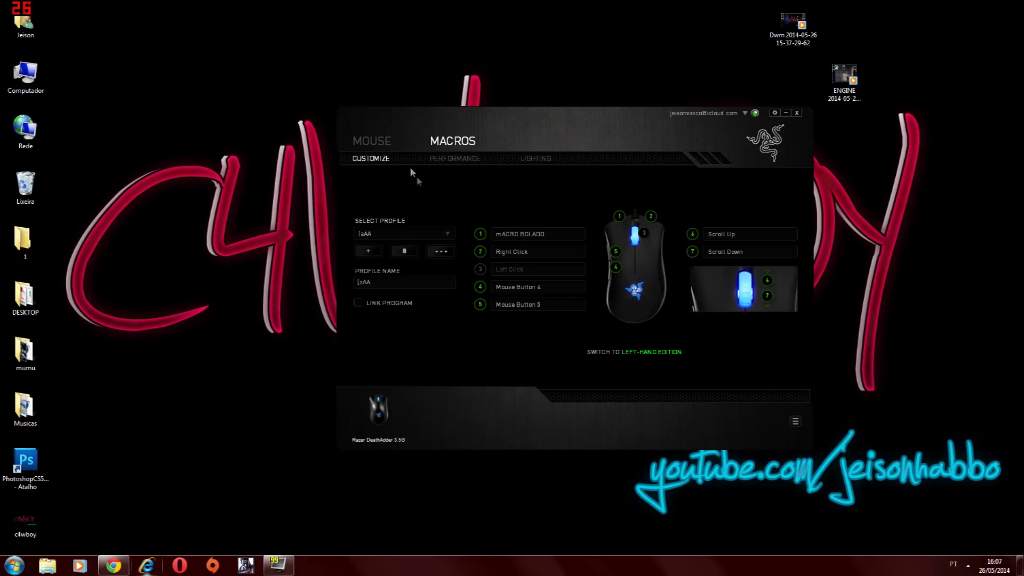
{"action": "left_click", "coordinate": [446, 159]}
{"action": "left_click", "coordinate": [357, 159]}
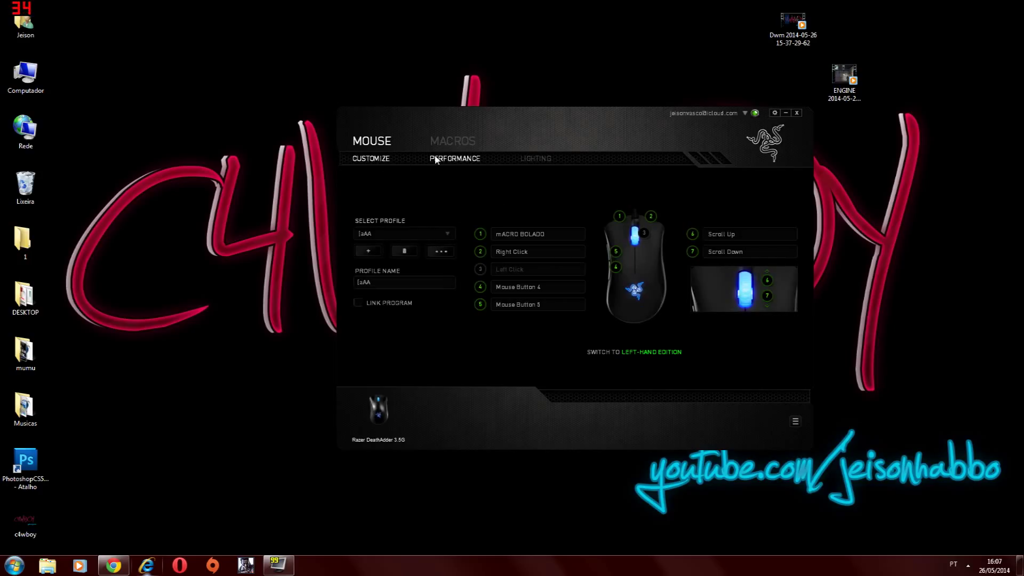
{"action": "left_click", "coordinate": [453, 160]}
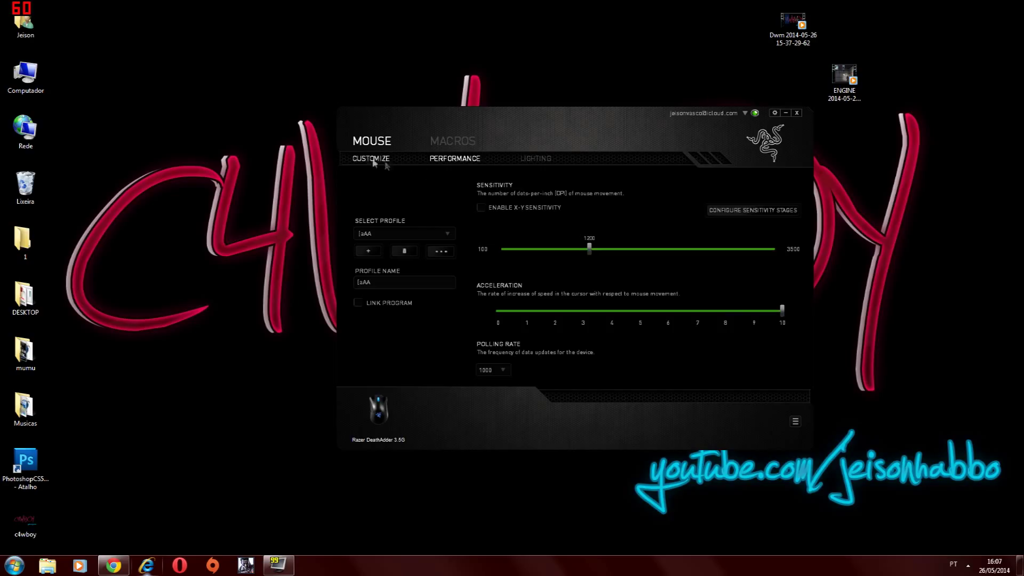
{"action": "left_click", "coordinate": [385, 163]}
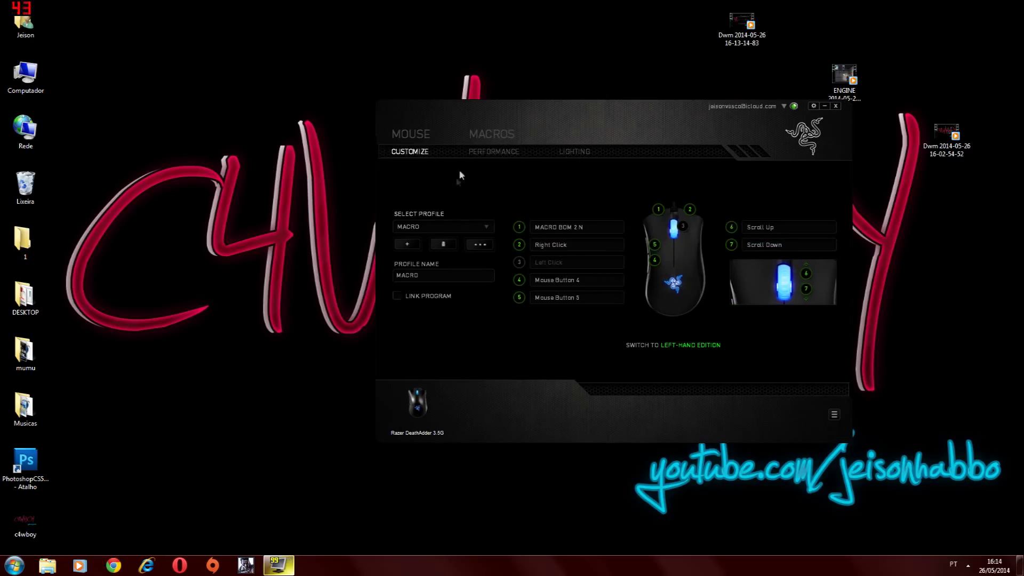
{"action": "left_click", "coordinate": [516, 140]}
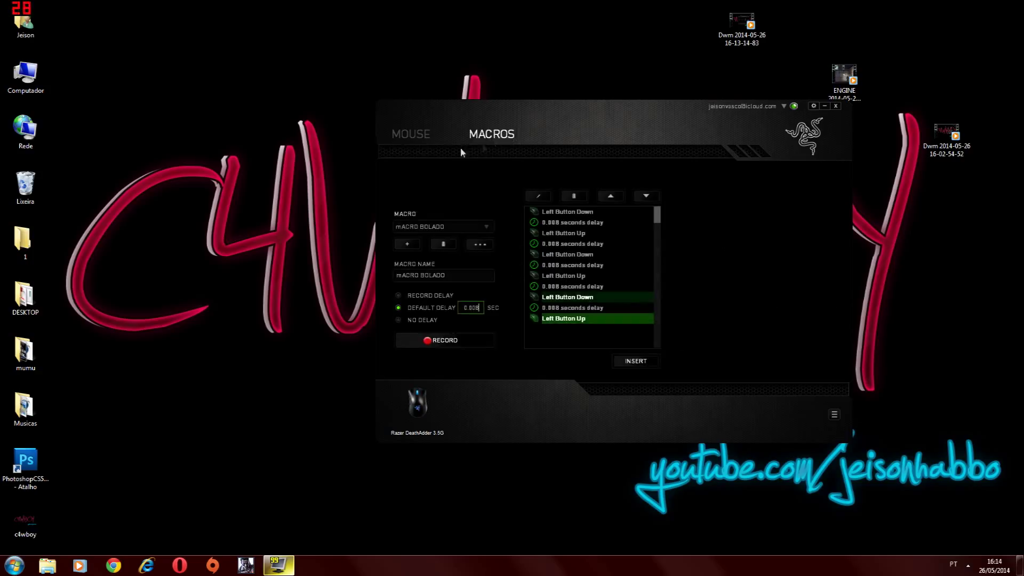
{"action": "left_click", "coordinate": [422, 136]}
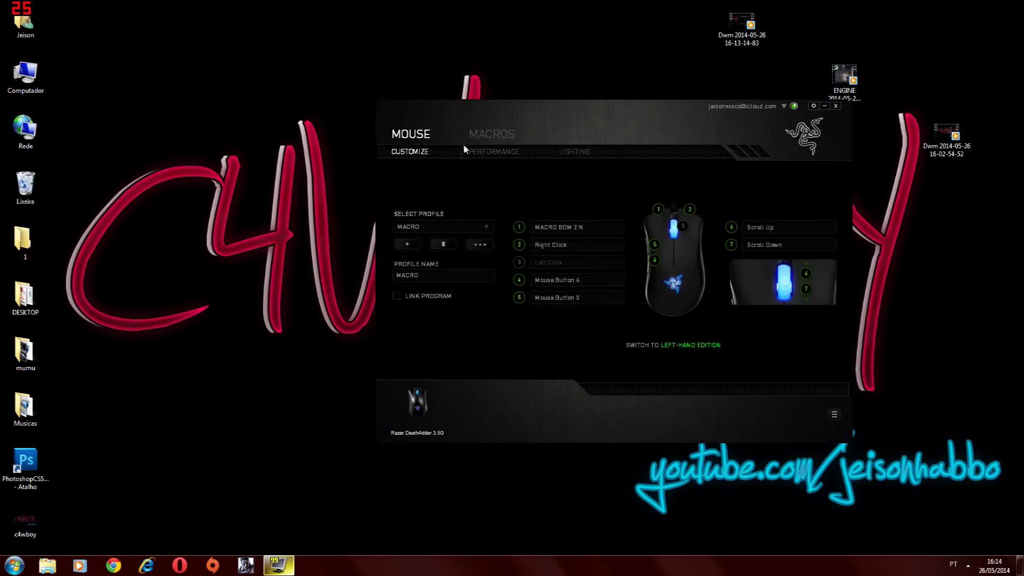
{"action": "left_click", "coordinate": [496, 139]}
{"action": "left_click", "coordinate": [411, 136]}
- Open the existing macro Macro BOM 1 R and examine its sequence of left-button events and delays
{"action": "left_click", "coordinate": [492, 135]}
{"action": "left_click", "coordinate": [475, 230]}
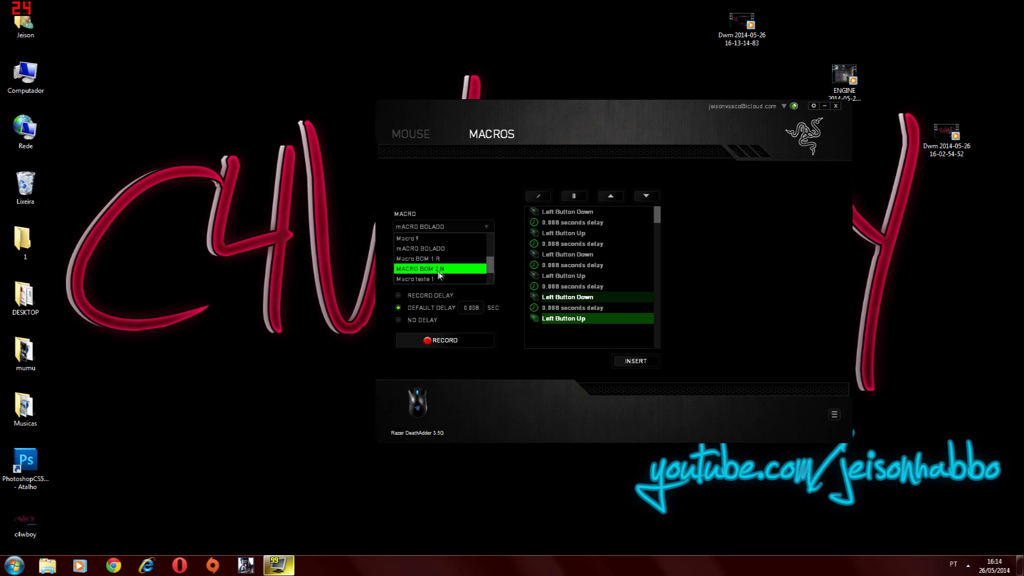
{"action": "scroll", "coordinate": [448, 265], "scroll_direction": "down", "scroll_amount": 1}
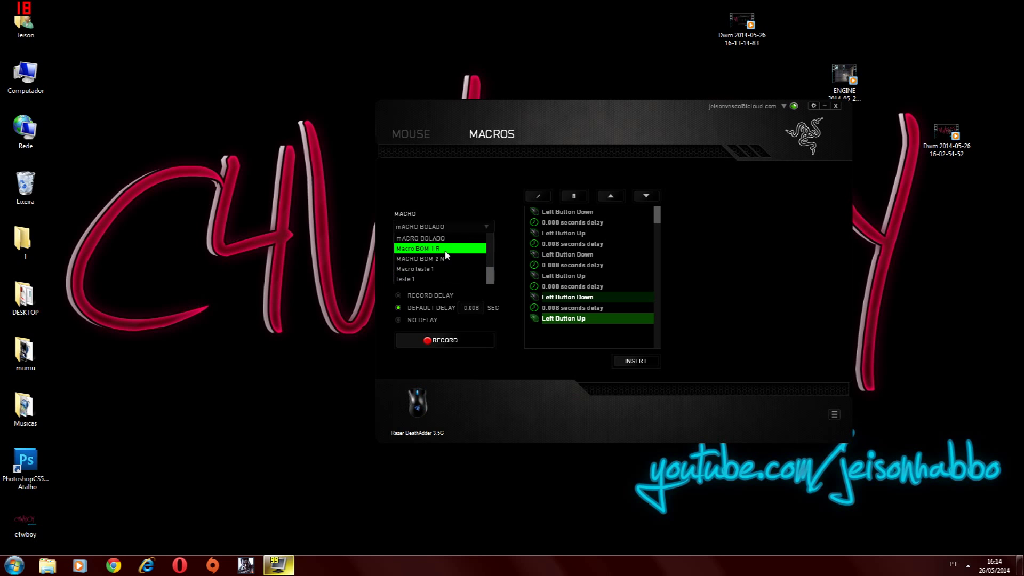
{"action": "left_click", "coordinate": [456, 249]}
{"action": "left_click_drag", "start_coordinate": [658, 344], "coordinate": [658, 198]}
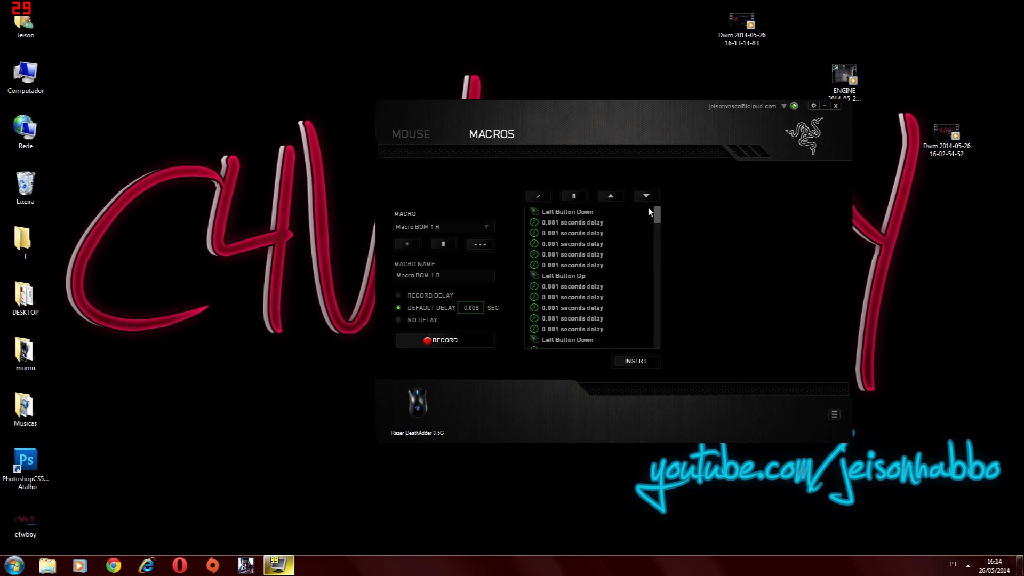
{"action": "left_click_drag", "start_coordinate": [658, 220], "coordinate": [645, 310]}
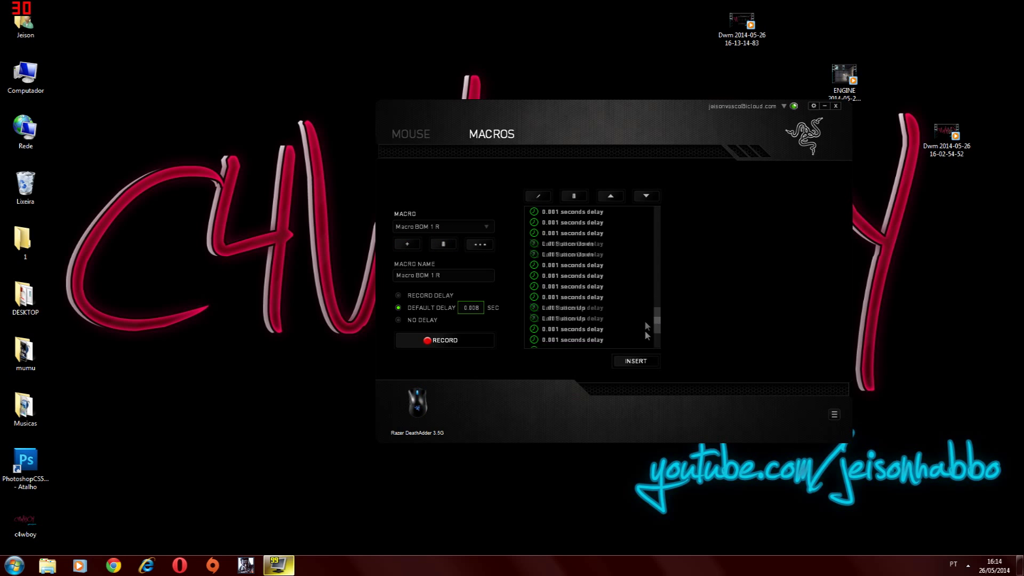
{"action": "left_click", "coordinate": [587, 340]}
- Open the macro MACRO BOM 2 N and examine its full list of left-button events and delays
{"action": "left_click", "coordinate": [486, 226]}
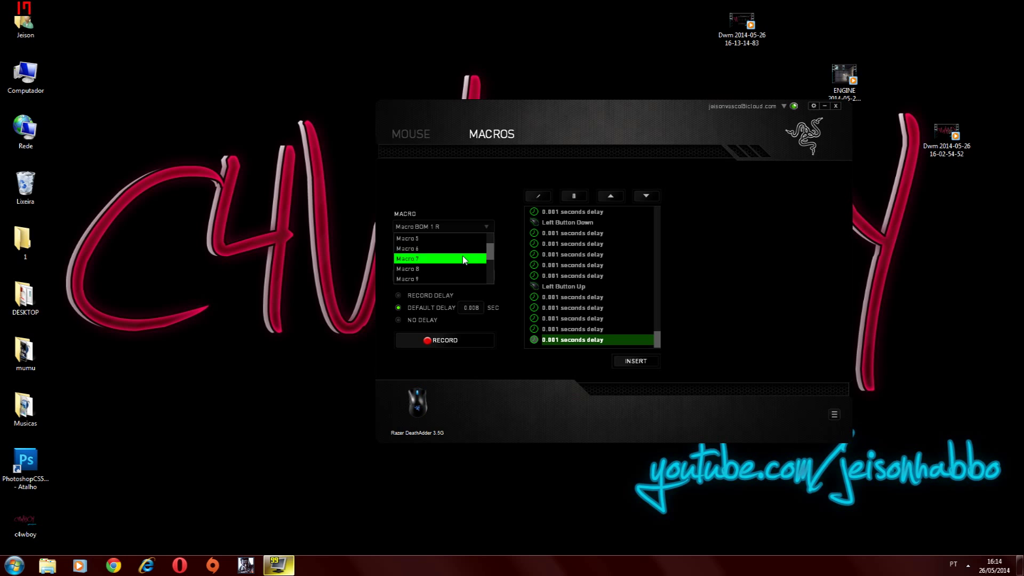
{"action": "left_click", "coordinate": [451, 270]}
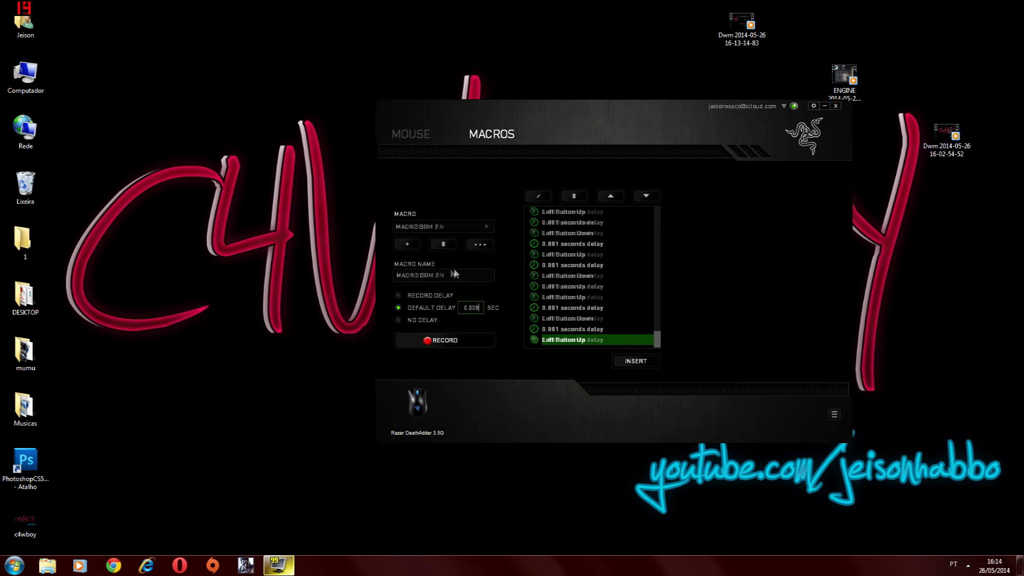
{"action": "left_click_drag", "start_coordinate": [657, 344], "coordinate": [662, 191]}
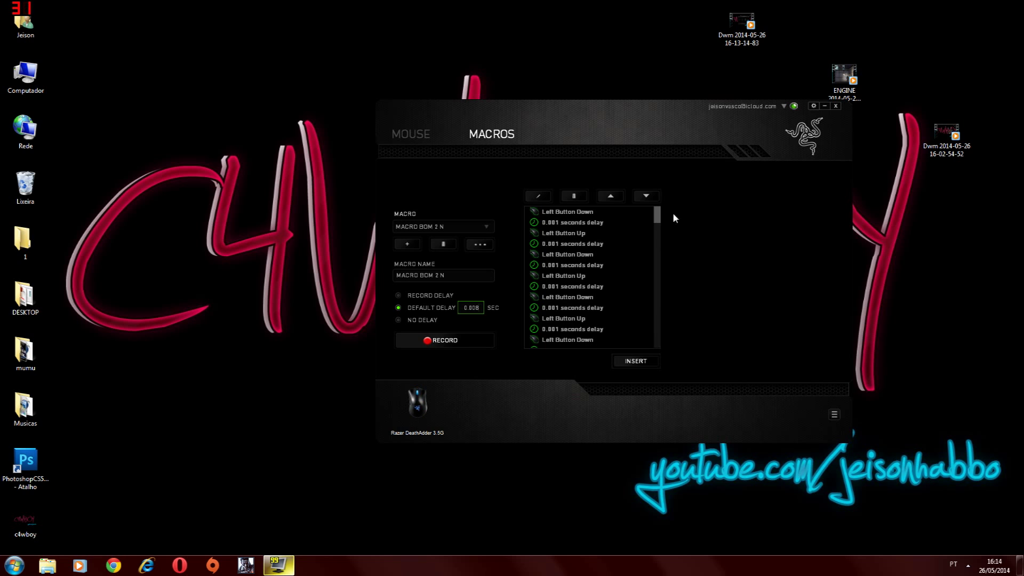
{"action": "left_click_drag", "start_coordinate": [657, 213], "coordinate": [660, 341]}
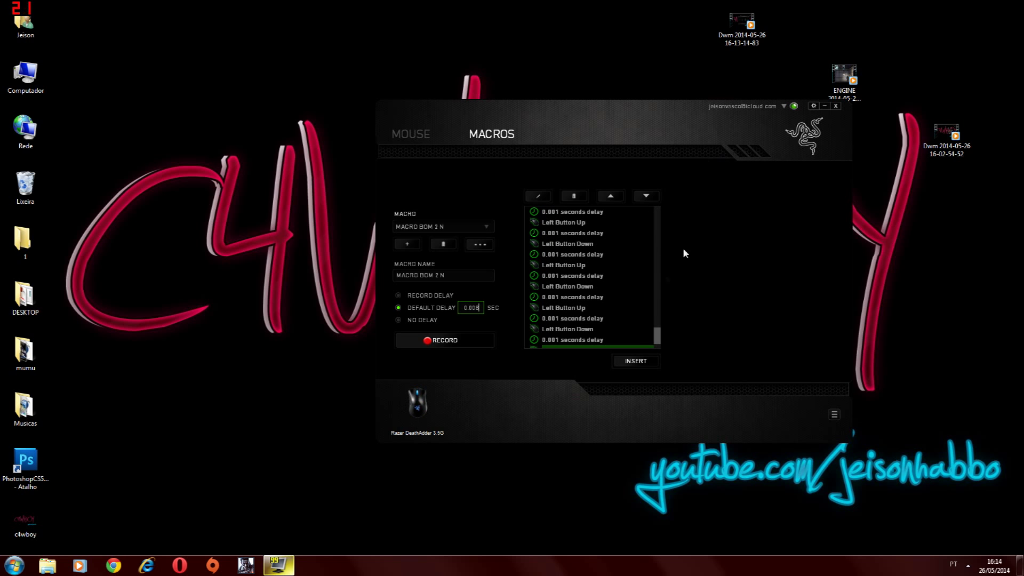
{"action": "left_click_drag", "start_coordinate": [661, 344], "coordinate": [660, 215]}
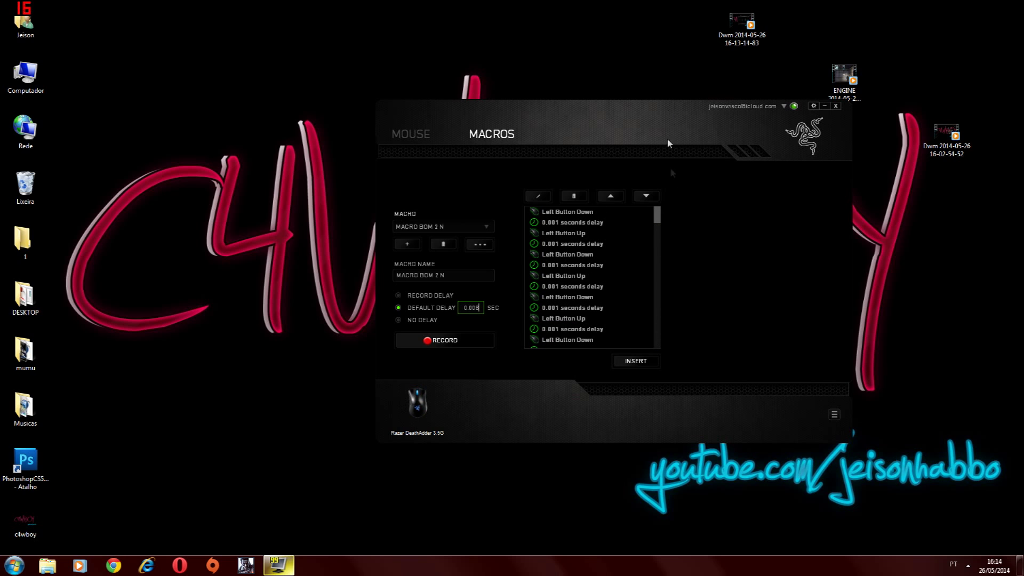
- Open the macro export and mark MACRO BOM 2 N and Macro BOM 1 R as the files to export
{"action": "left_click_drag", "start_coordinate": [440, 109], "coordinate": [409, 107]}
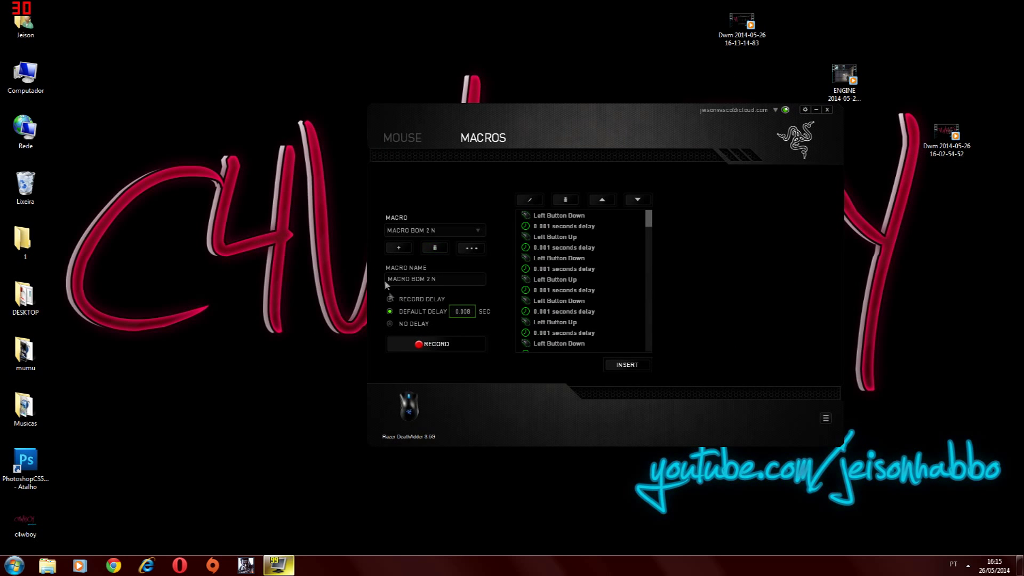
{"action": "left_click", "coordinate": [469, 247]}
{"action": "left_click", "coordinate": [476, 251]}
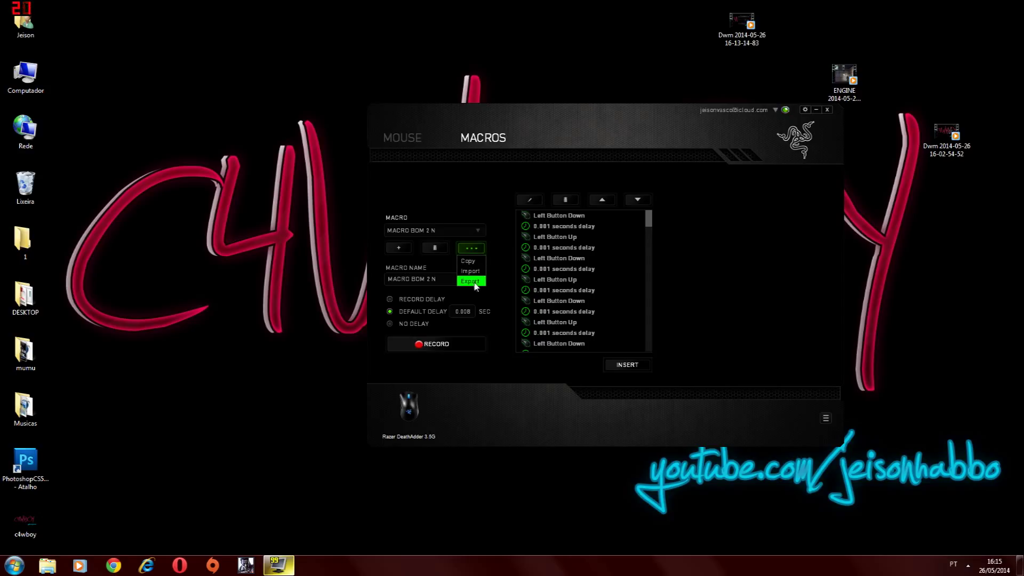
{"action": "left_click", "coordinate": [472, 281]}
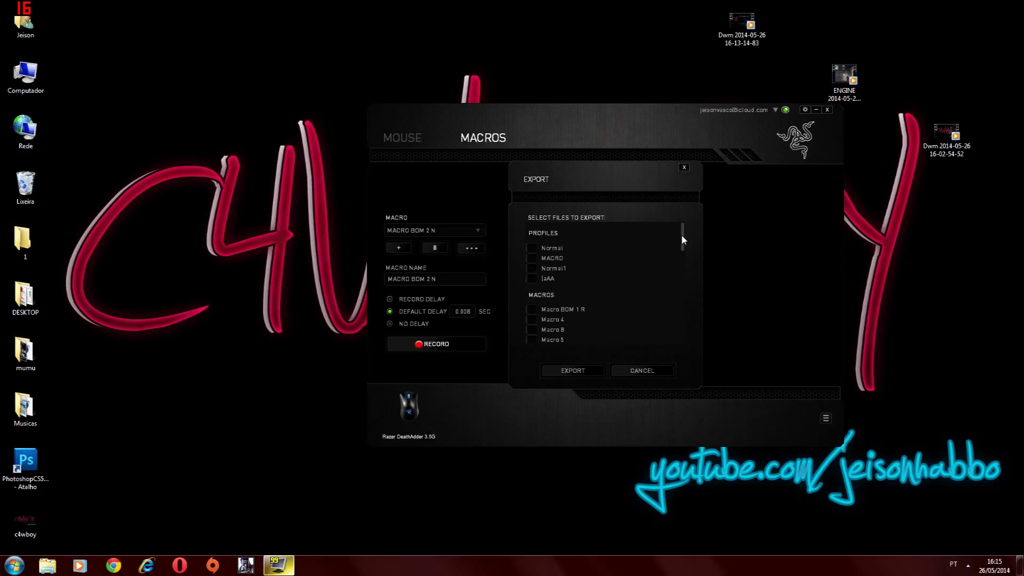
{"action": "left_click_drag", "start_coordinate": [681, 238], "coordinate": [674, 340]}
{"action": "left_click", "coordinate": [533, 249]}
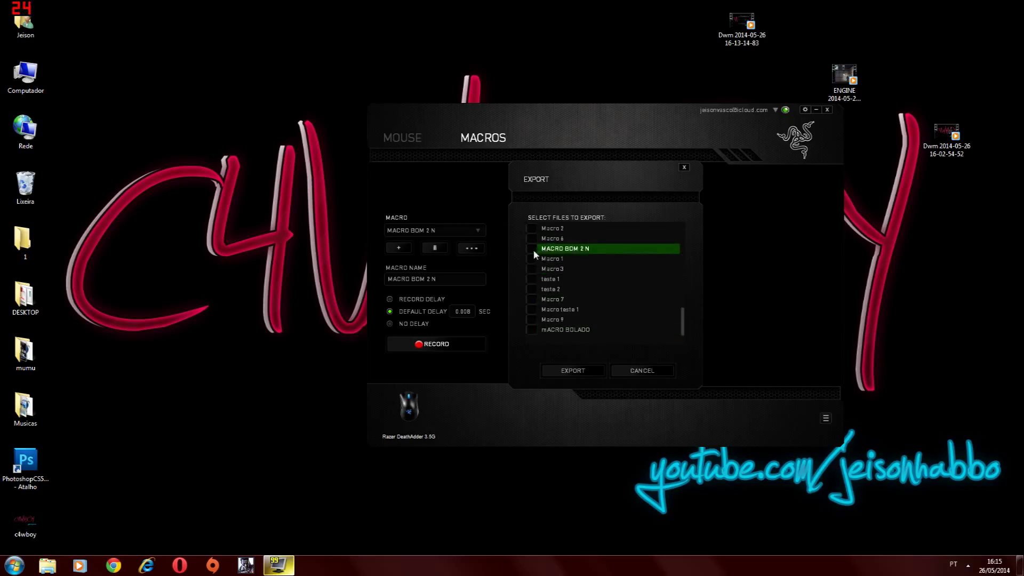
{"action": "left_click_drag", "start_coordinate": [682, 326], "coordinate": [684, 277]}
{"action": "left_click", "coordinate": [532, 259]}
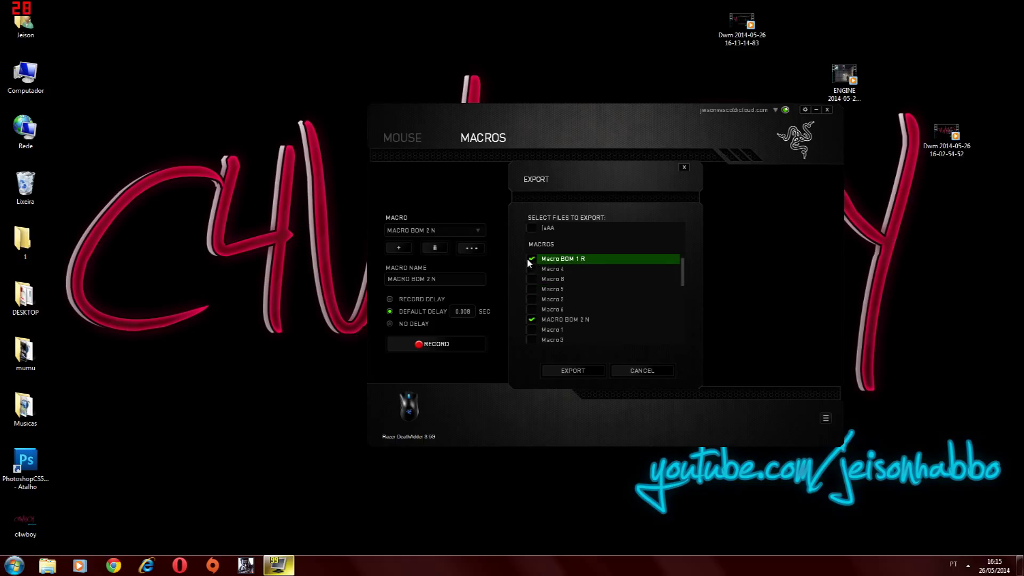
- Export the marked macros to the desktop as MACROS and move the exported file into an open area of the desktop
{"action": "left_click", "coordinate": [574, 371]}
{"action": "left_click", "coordinate": [560, 233]}
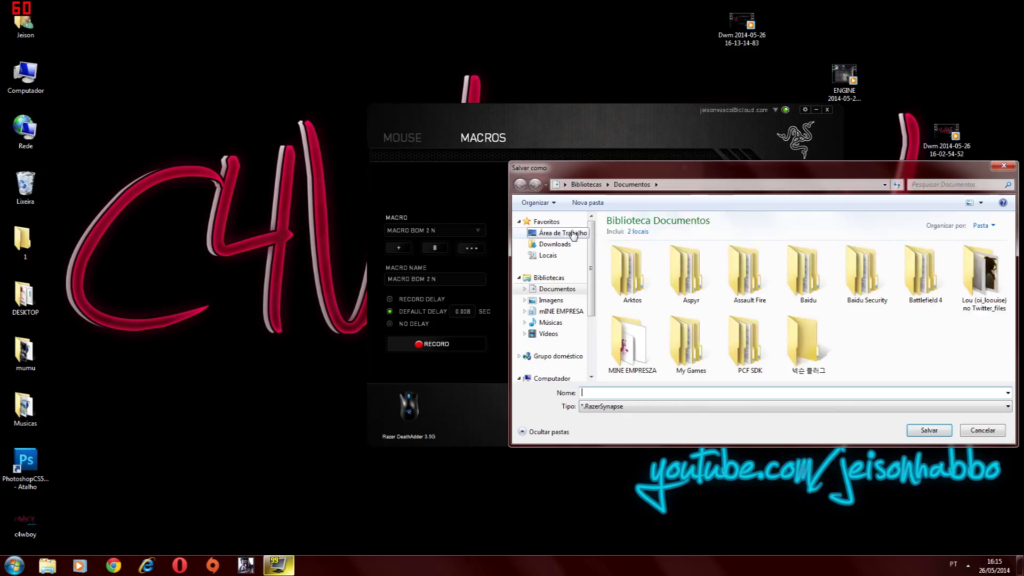
{"action": "left_click", "coordinate": [730, 391]}
{"action": "type", "text": "MACROS"}
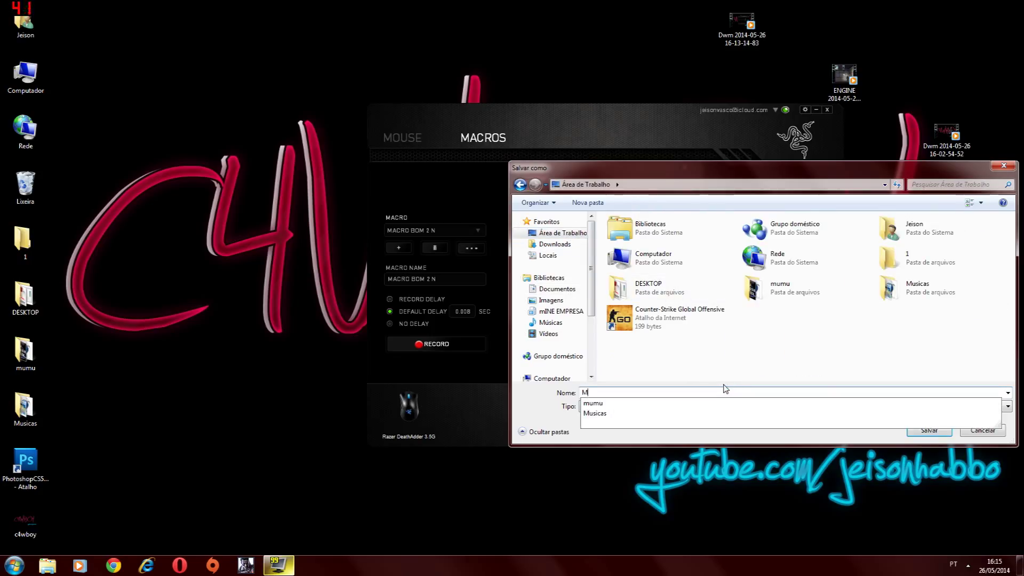
{"action": "left_click", "coordinate": [927, 429]}
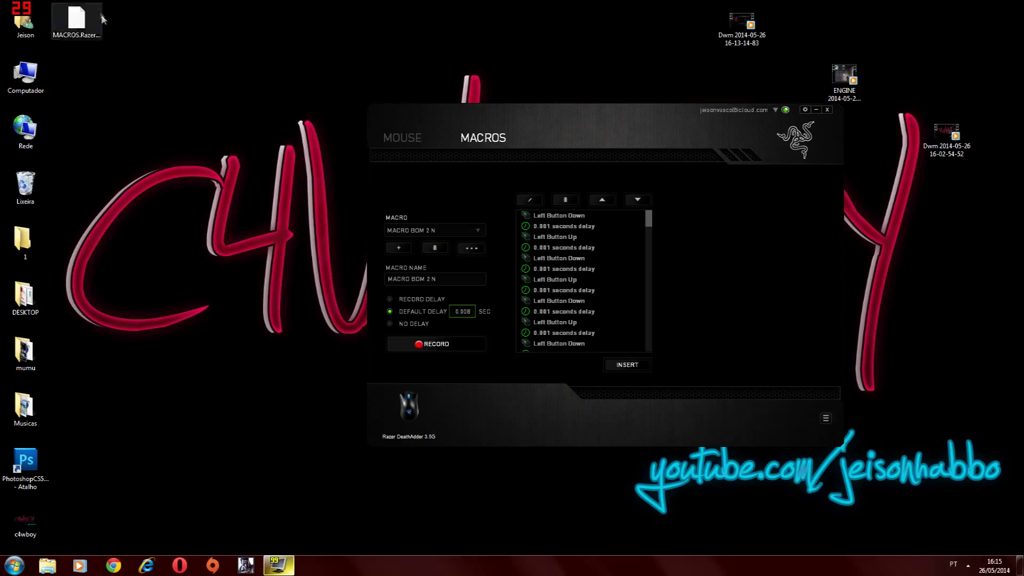
{"action": "left_click_drag", "start_coordinate": [79, 20], "coordinate": [128, 190]}
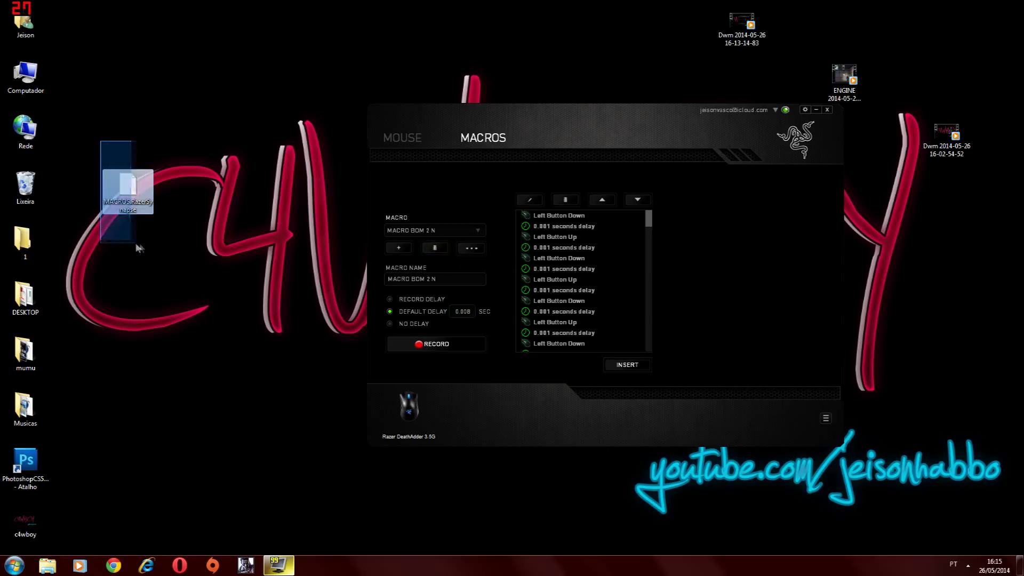
{"action": "left_click", "coordinate": [165, 233]}
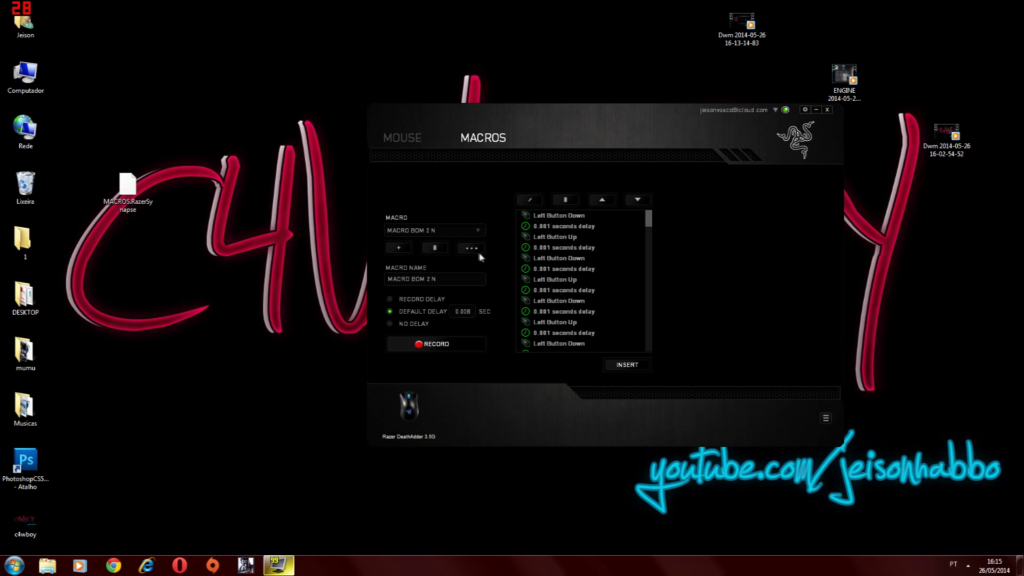
{"action": "left_click", "coordinate": [479, 250]}
{"action": "left_click", "coordinate": [482, 273]}
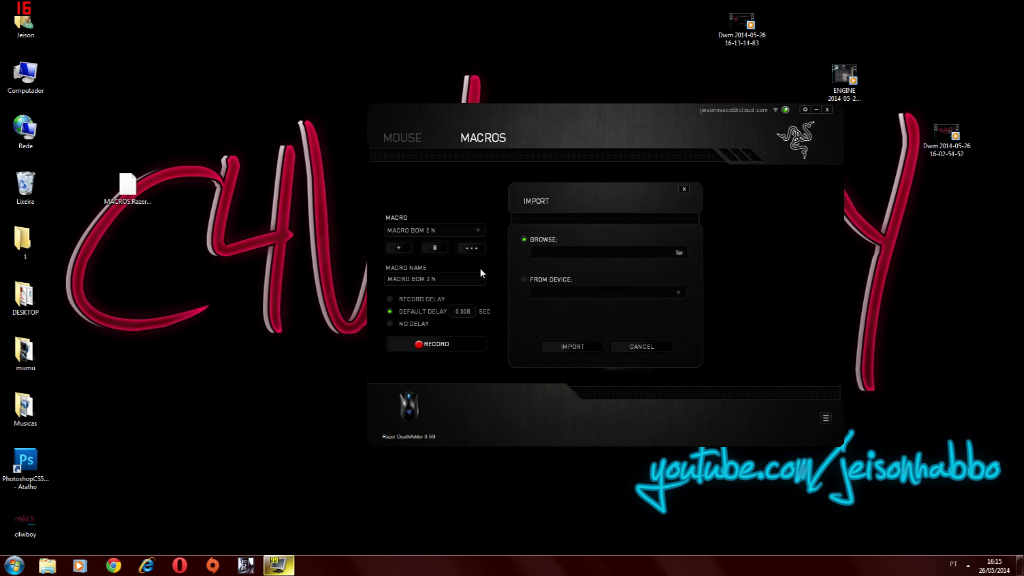
{"action": "left_click", "coordinate": [679, 253]}
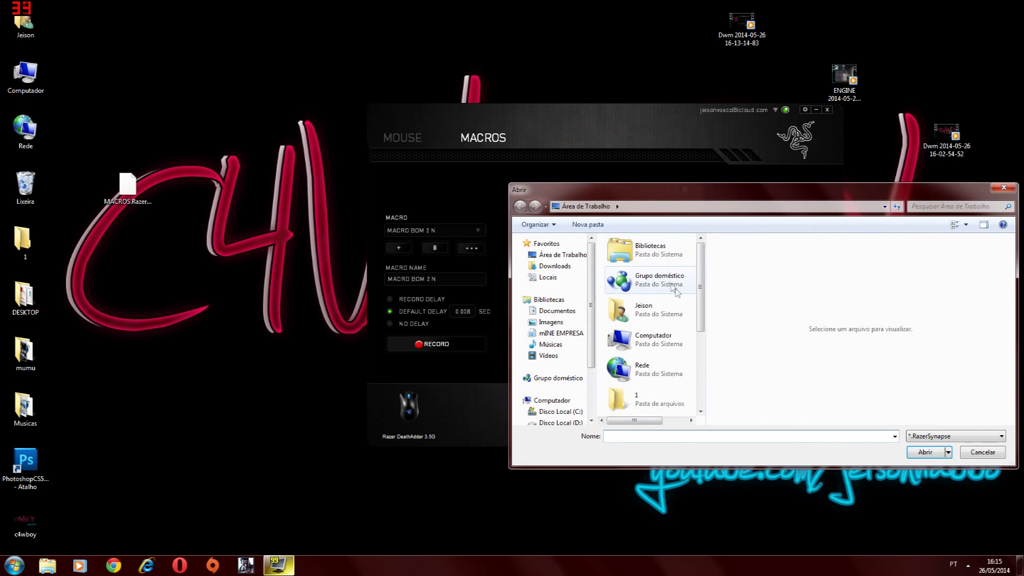
{"action": "scroll", "coordinate": [701, 290], "scroll_direction": "down", "scroll_amount": 3}
{"action": "scroll", "coordinate": [715, 283], "scroll_direction": "up", "scroll_amount": 3}
{"action": "scroll", "coordinate": [701, 299], "scroll_direction": "down", "scroll_amount": 2}
{"action": "scroll", "coordinate": [701, 288], "scroll_direction": "down", "scroll_amount": 5}
{"action": "left_click", "coordinate": [670, 408]}
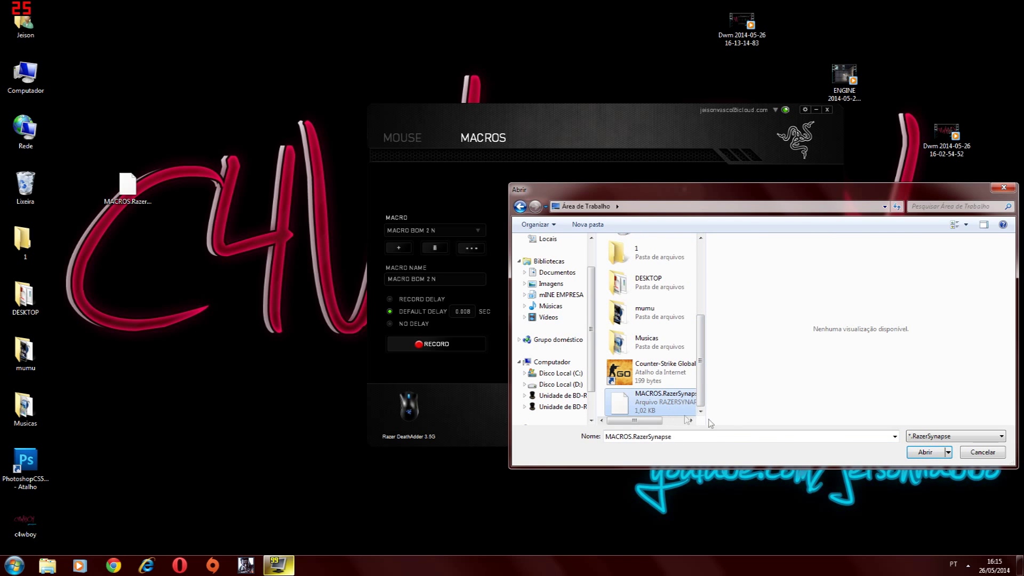
{"action": "left_click", "coordinate": [982, 453]}
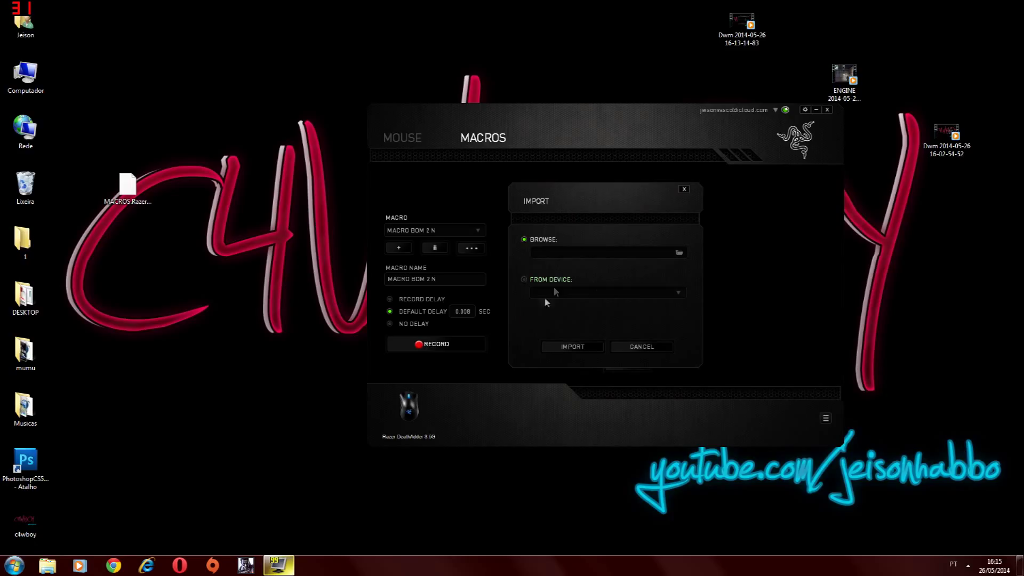
{"action": "left_click", "coordinate": [641, 347]}
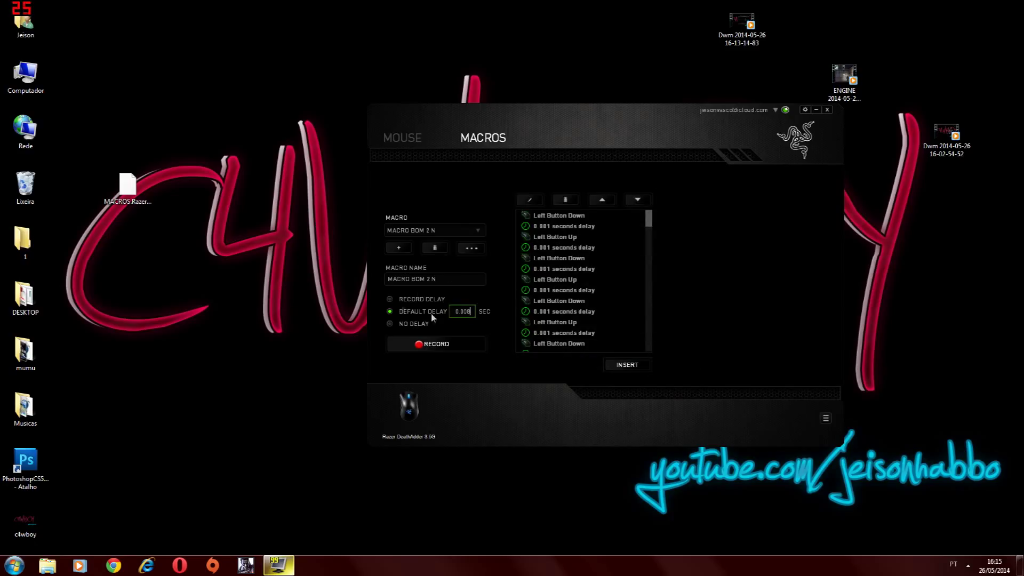
- Minimize the Synapse window and place the MACROS.RazerSynapse file beside the Computador icon on the desktop
{"action": "left_click", "coordinate": [817, 110]}
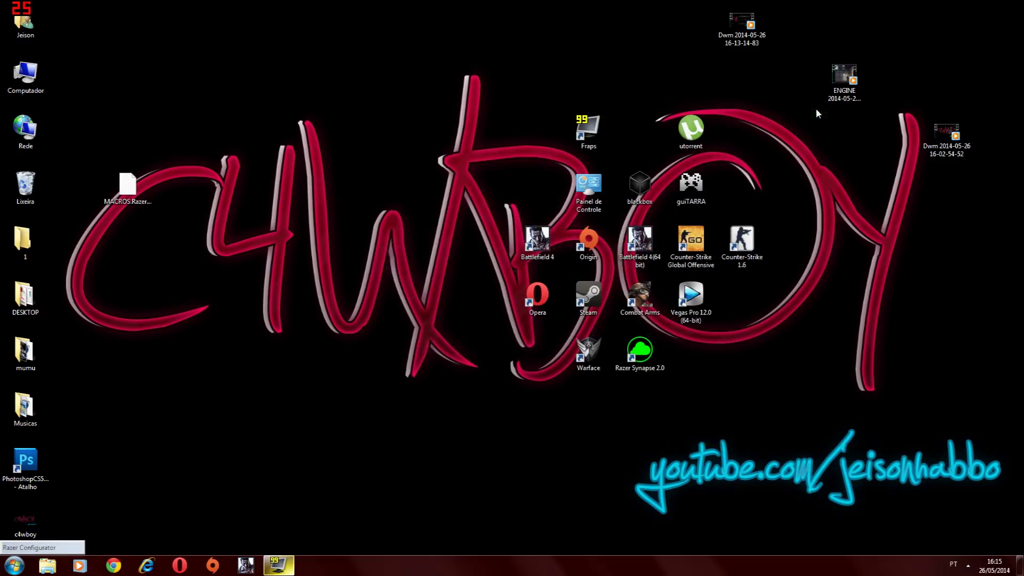
{"action": "left_click_drag", "start_coordinate": [128, 185], "coordinate": [77, 76]}
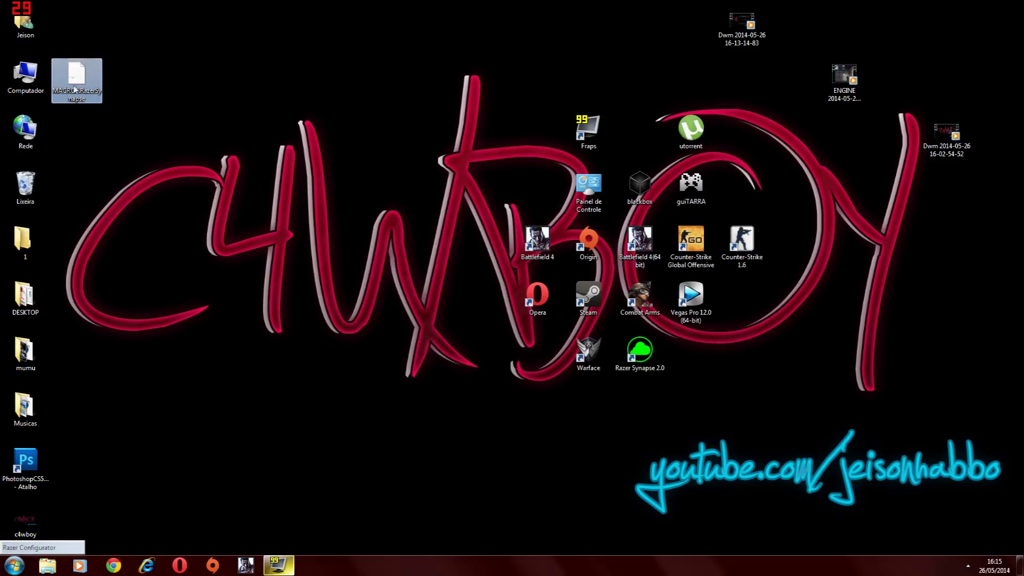
{"action": "left_click", "coordinate": [411, 247]}
{"action": "left_click_drag", "start_coordinate": [440, 43], "coordinate": [850, 395]}
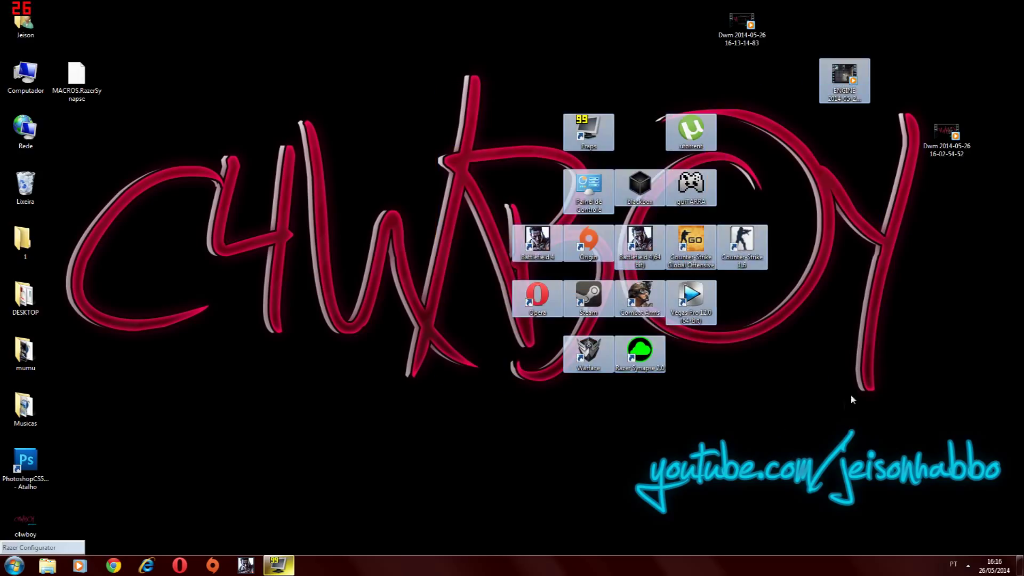
{"action": "left_click", "coordinate": [805, 392]}
{"action": "left_click_drag", "start_coordinate": [839, 490], "coordinate": [354, 410]}
{"action": "left_click_drag", "start_coordinate": [567, 423], "coordinate": [523, 409]}
{"action": "left_click_drag", "start_coordinate": [1013, 506], "coordinate": [1000, 540]}
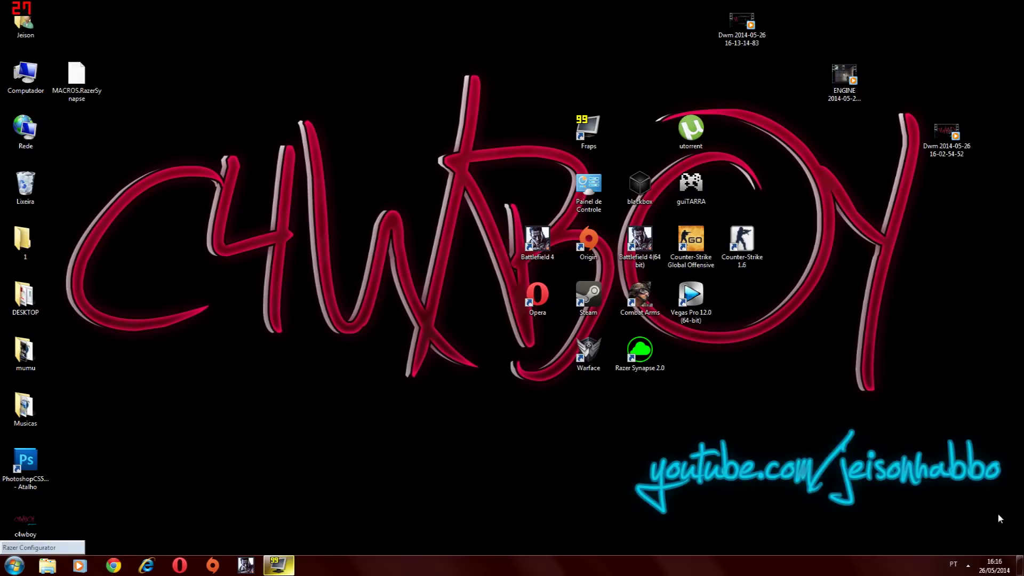
{"action": "left_click", "coordinate": [277, 566]}
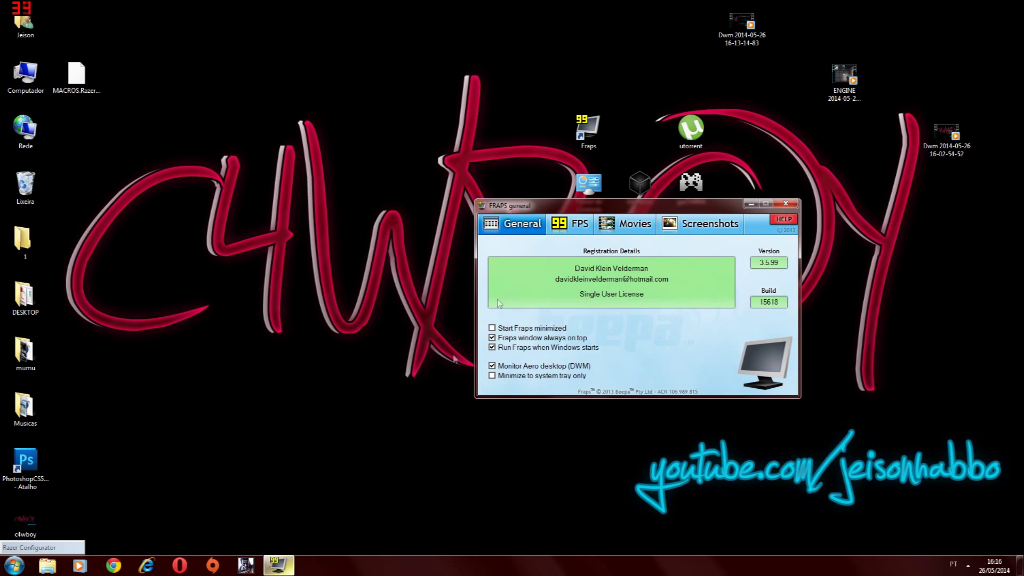
{"action": "left_click_drag", "start_coordinate": [661, 244], "coordinate": [570, 220]}
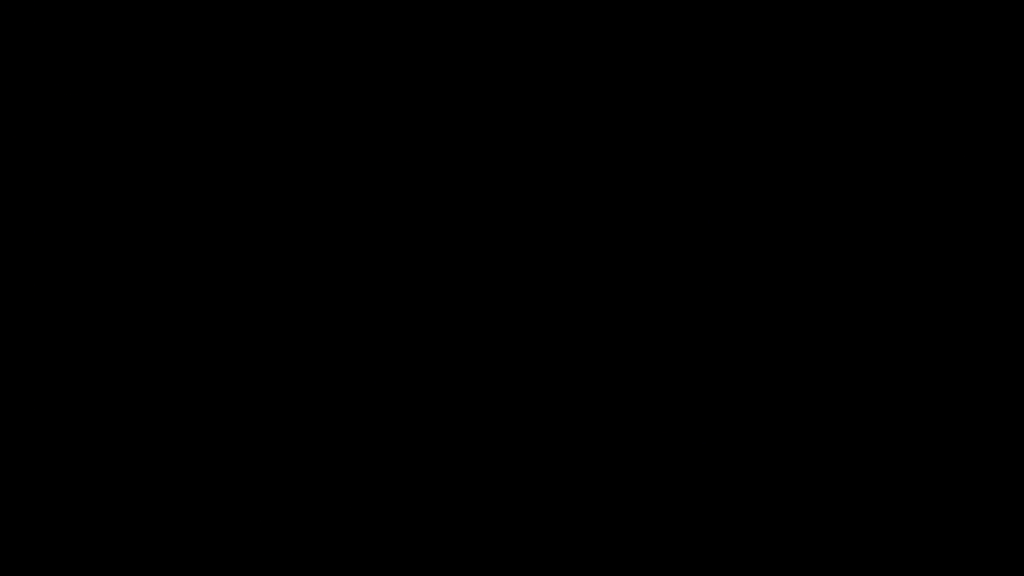